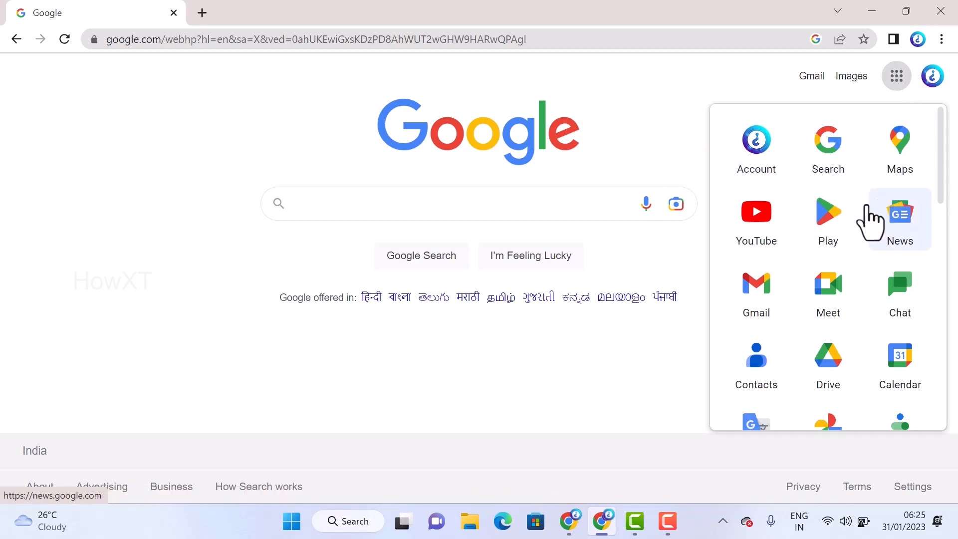
Open Google Docs from the Google apps list and look over its templates and recent documents
scroll(821, 257, down, 5)
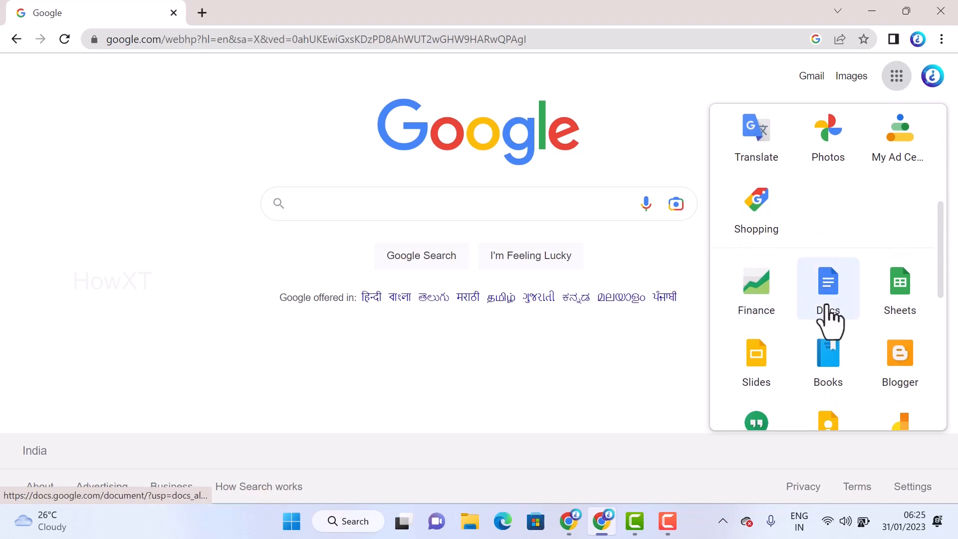
click(826, 283)
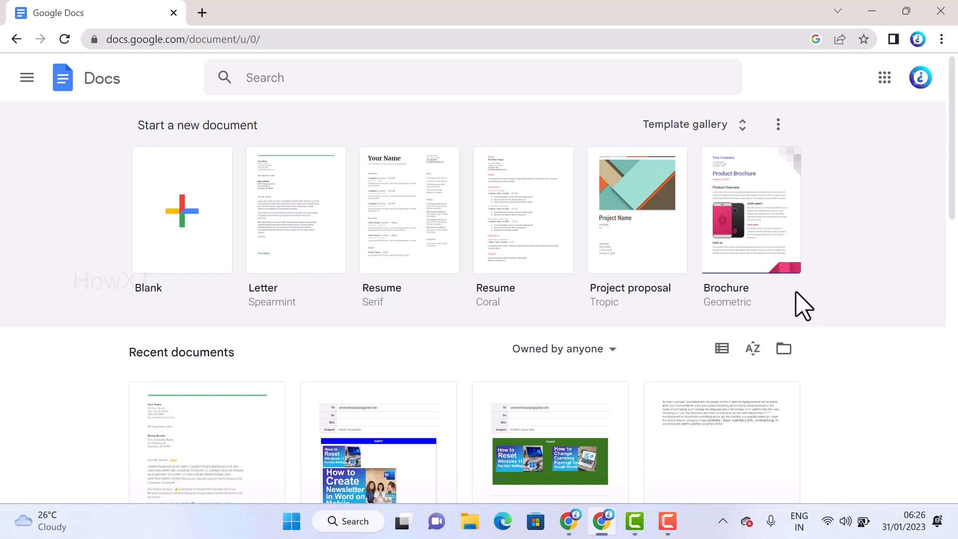
scroll(798, 305, down, 12)
scroll(800, 315, up, 12)
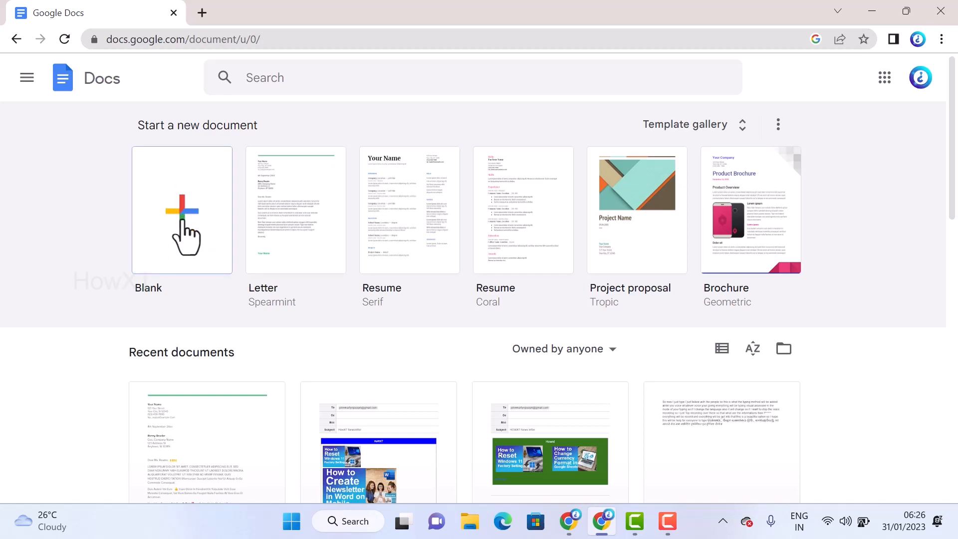
click(885, 78)
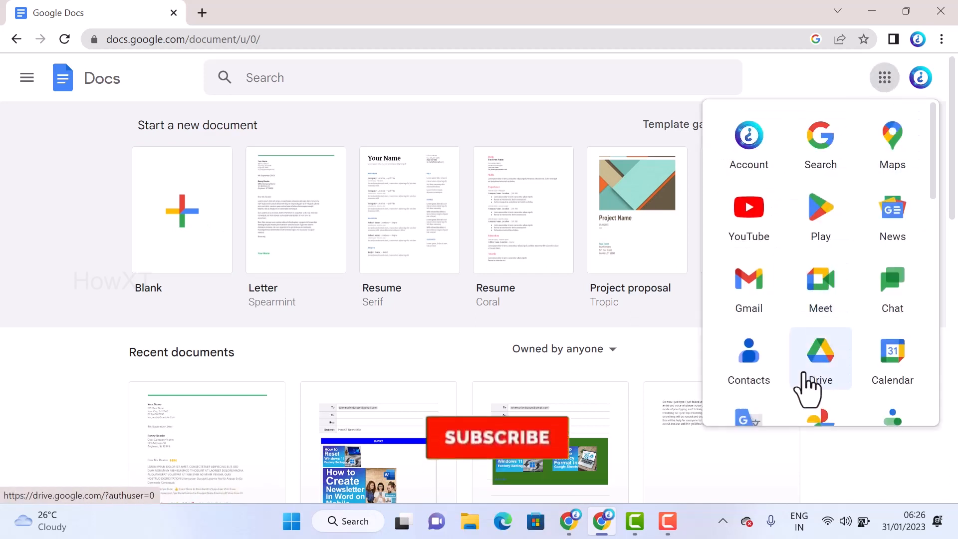
click(821, 373)
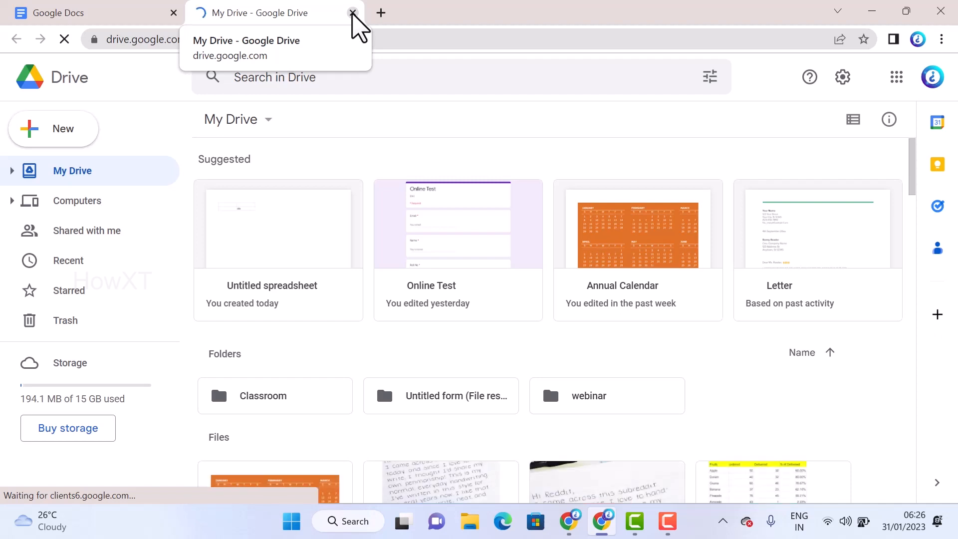
click(353, 13)
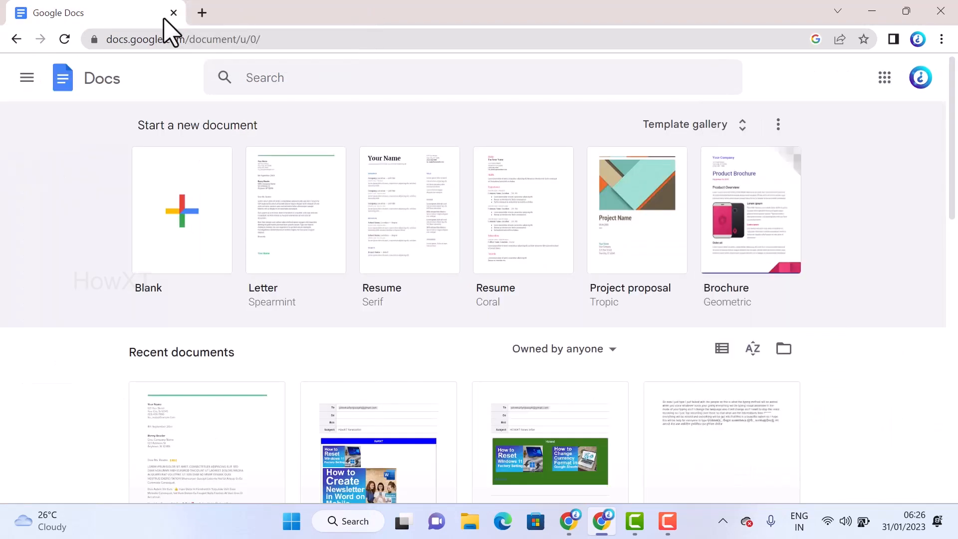
Create a blank document and rename it googledocs_martin
click(182, 213)
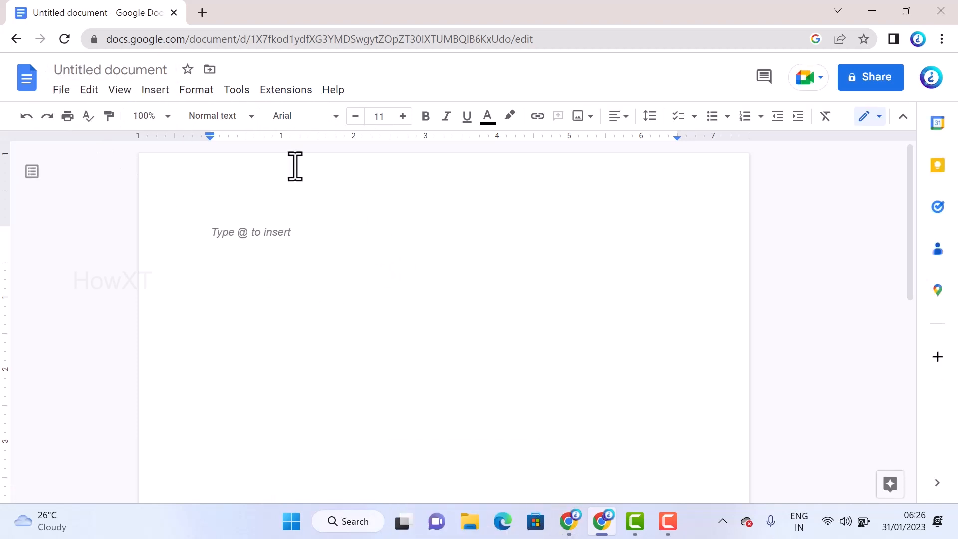
click(102, 70)
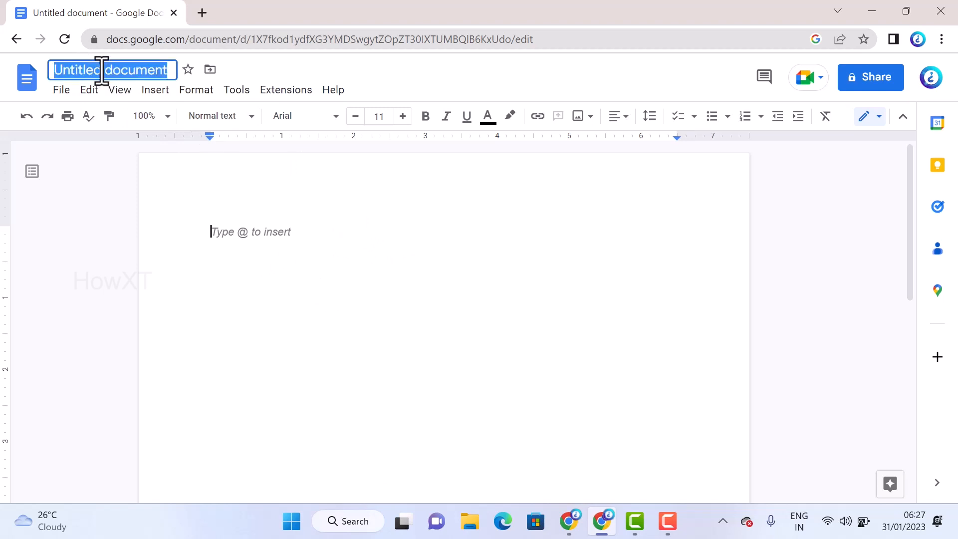
key(BackSpace)
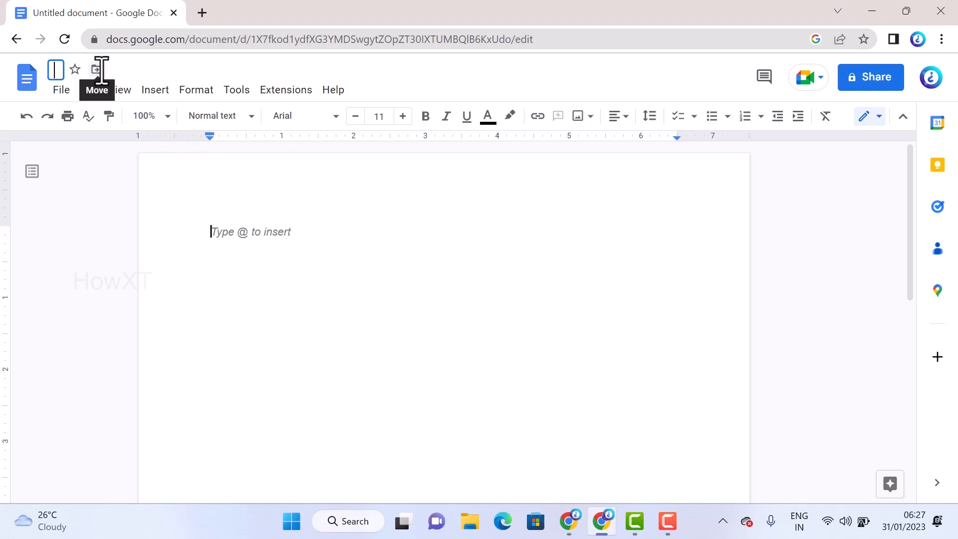
text(googledocs_)
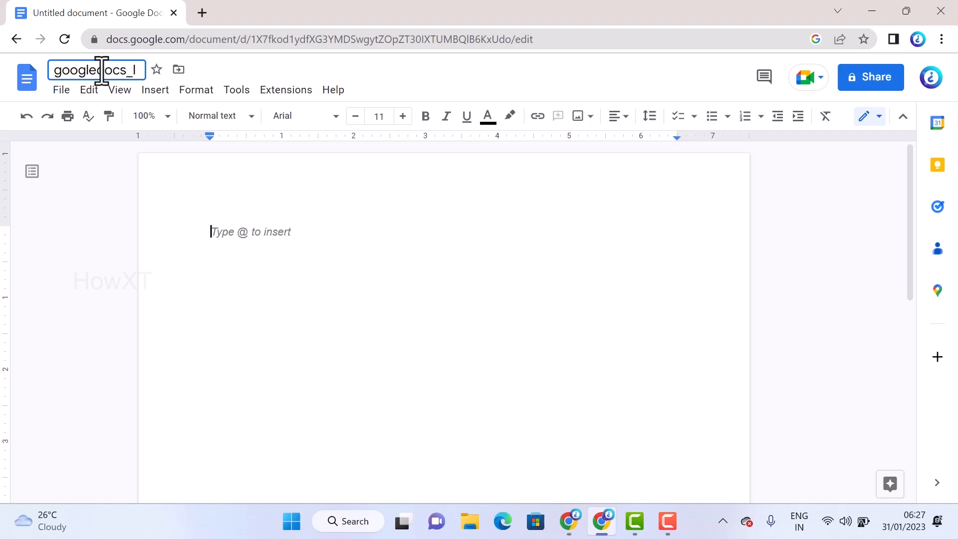
text(martin)
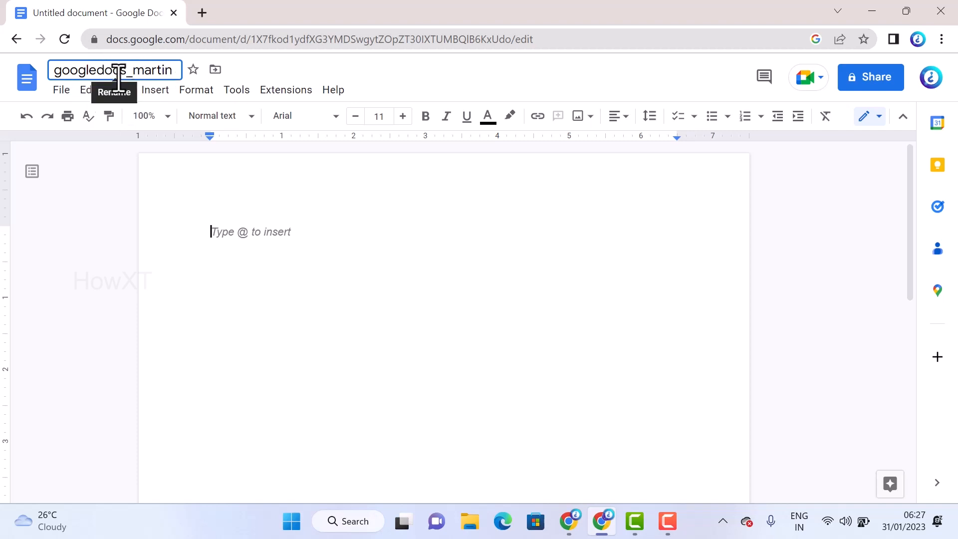
click(93, 198)
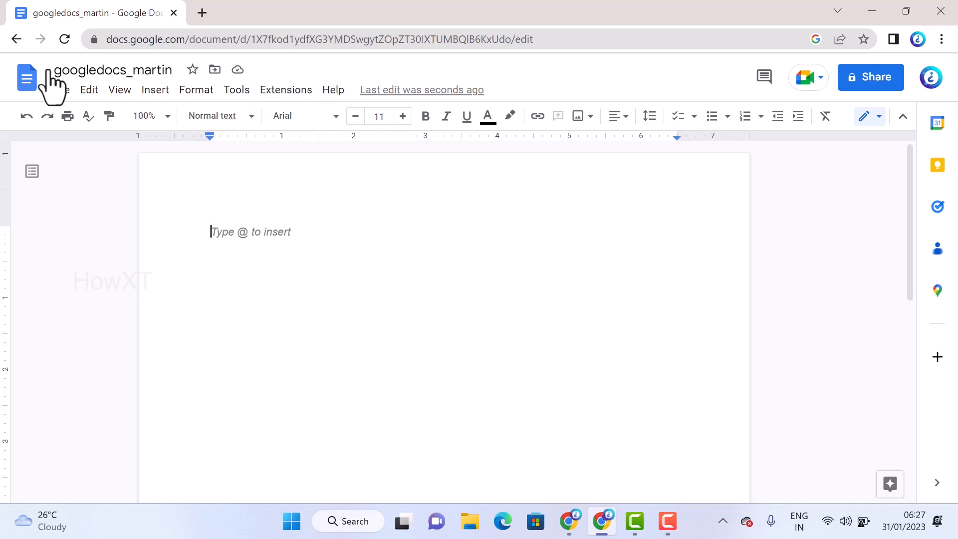
click(215, 70)
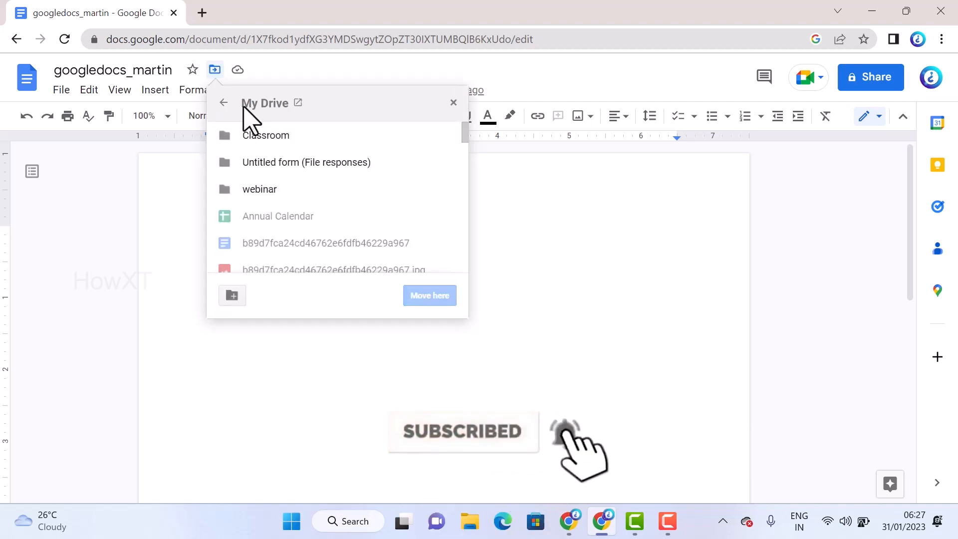
click(144, 230)
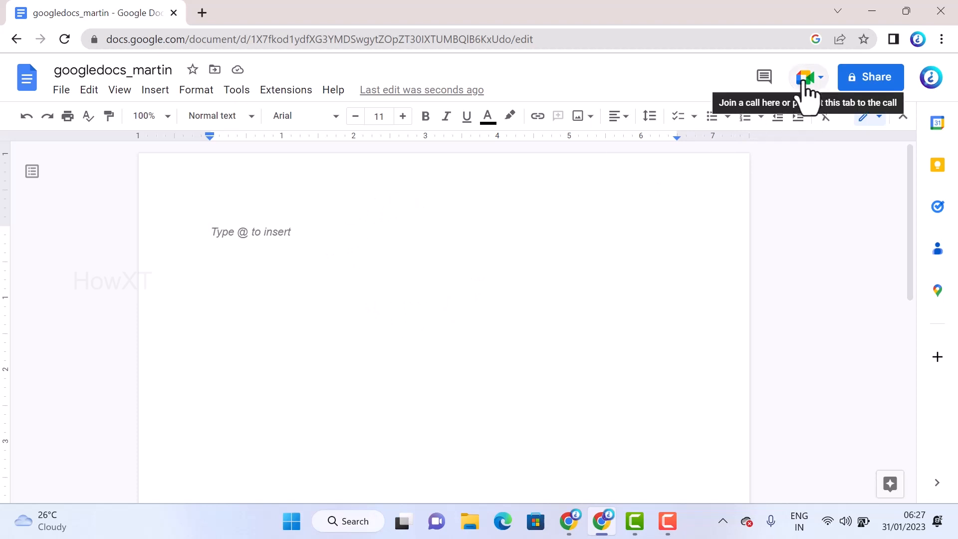
Open the document's sharing settings and add the suggested Gmail contact as a recipient
click(880, 78)
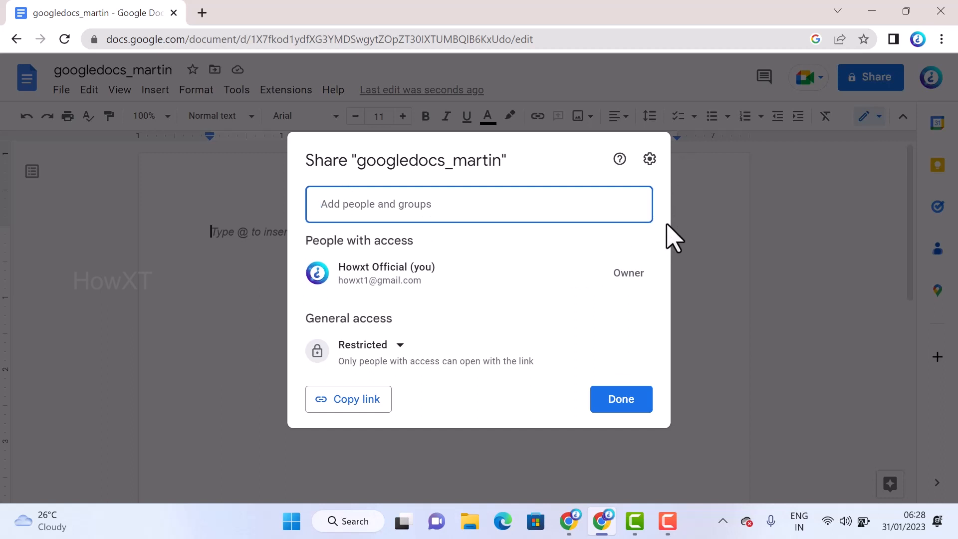
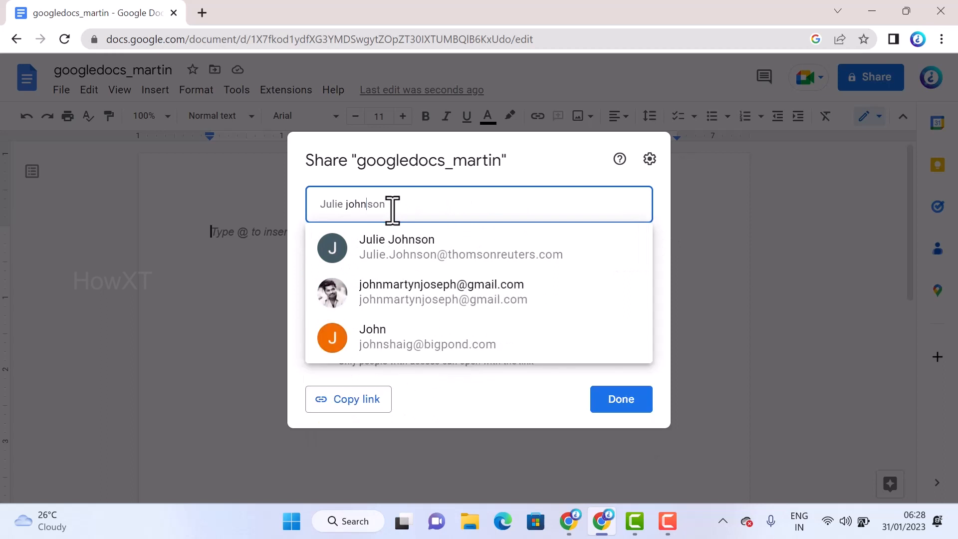
click(388, 295)
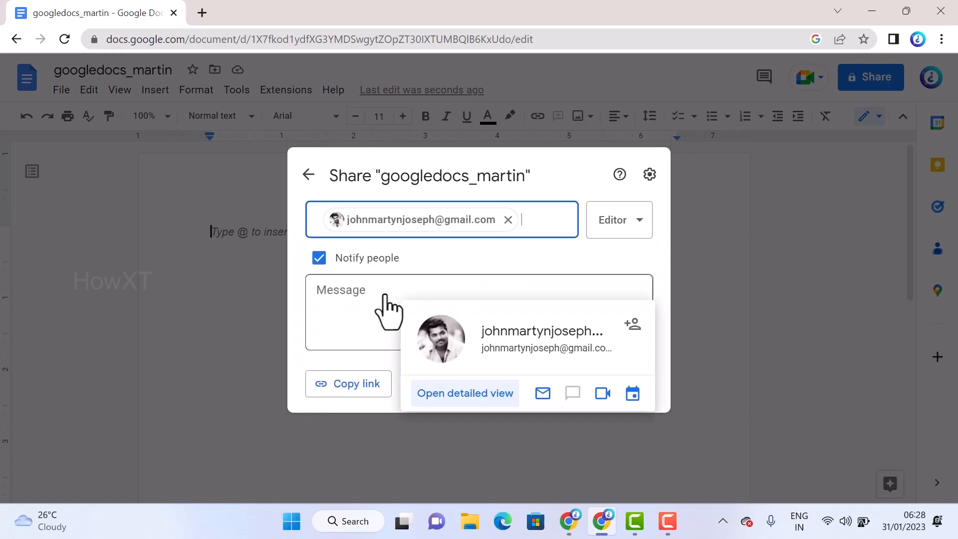
Try the Viewer and Commenter roles for the recipient, set the role back to Editor, and send the sharing invitation
click(624, 232)
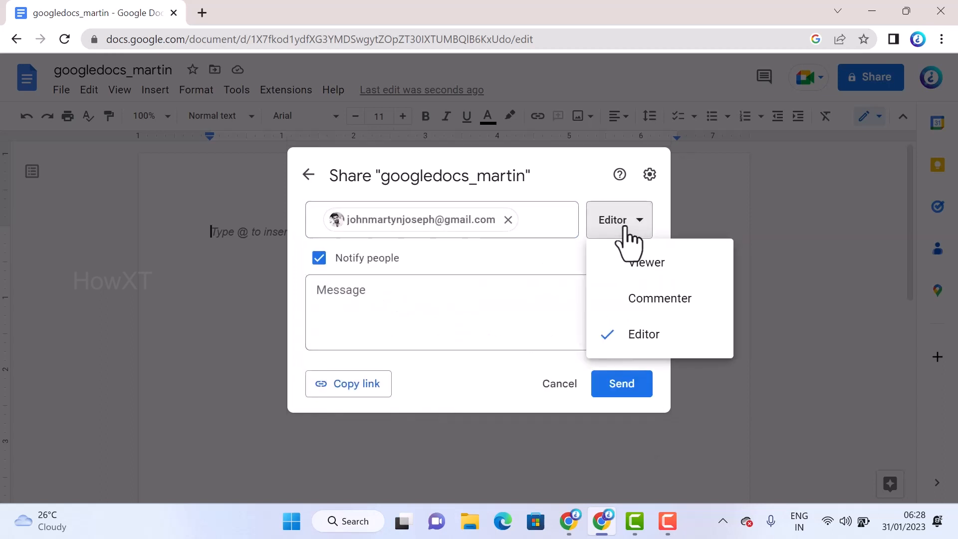
click(657, 269)
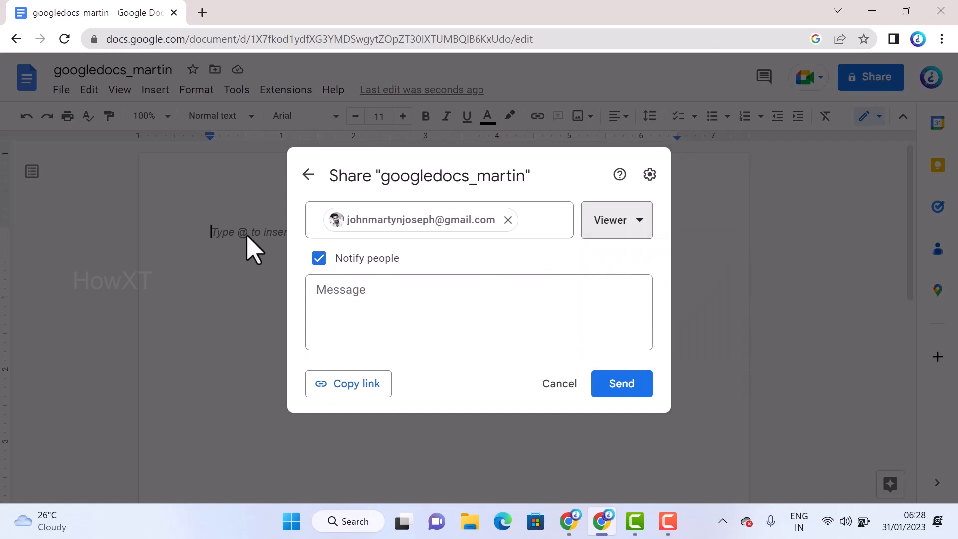
click(633, 234)
click(644, 314)
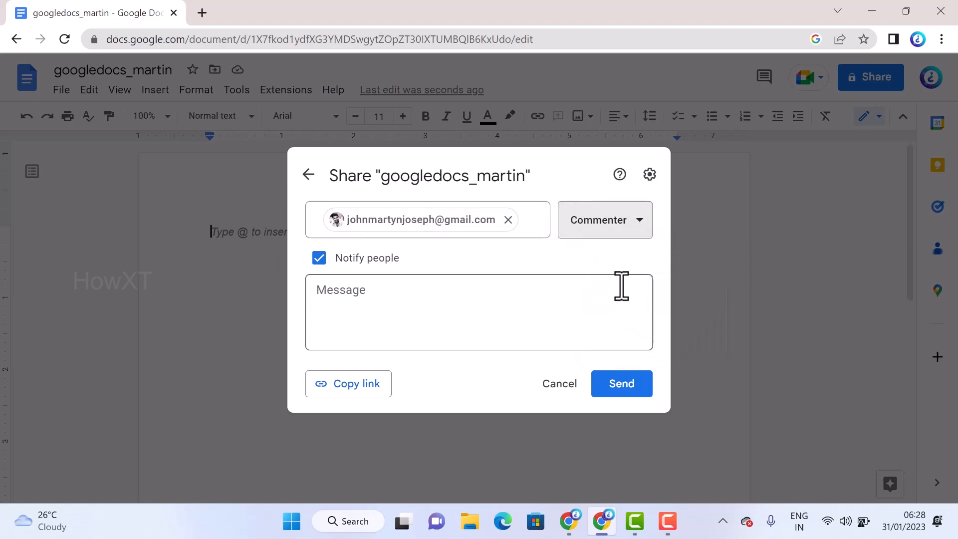
click(630, 227)
click(614, 338)
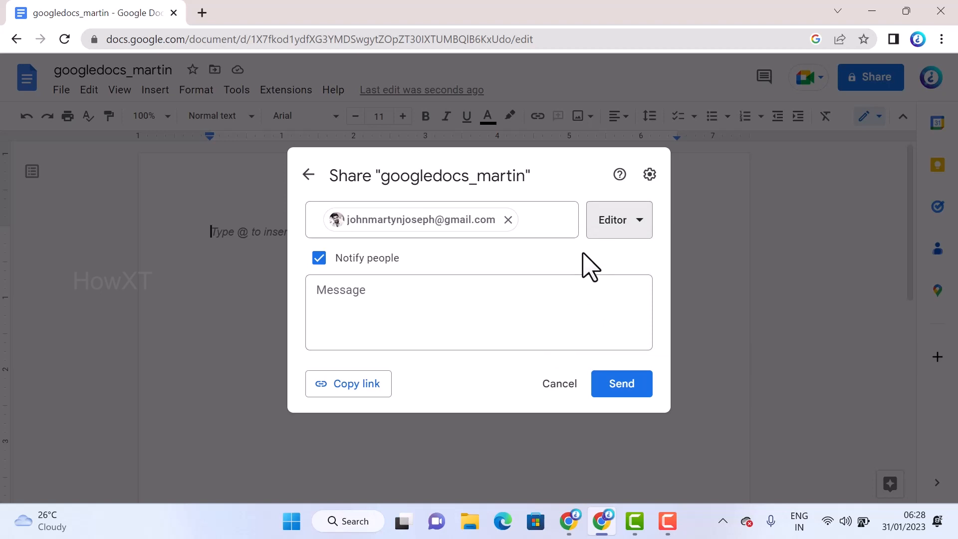
click(619, 394)
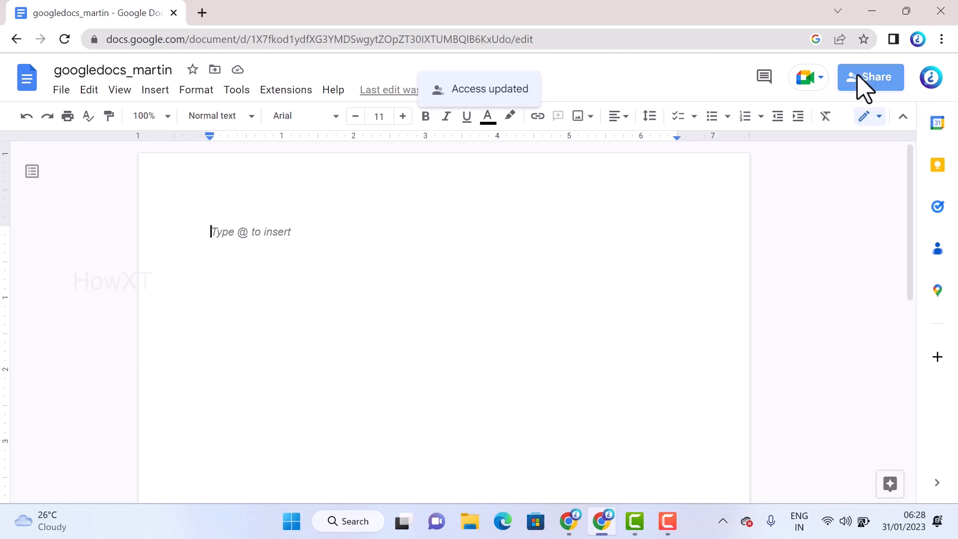
Remove the invited contact's access to the document and save the sharing change
click(864, 85)
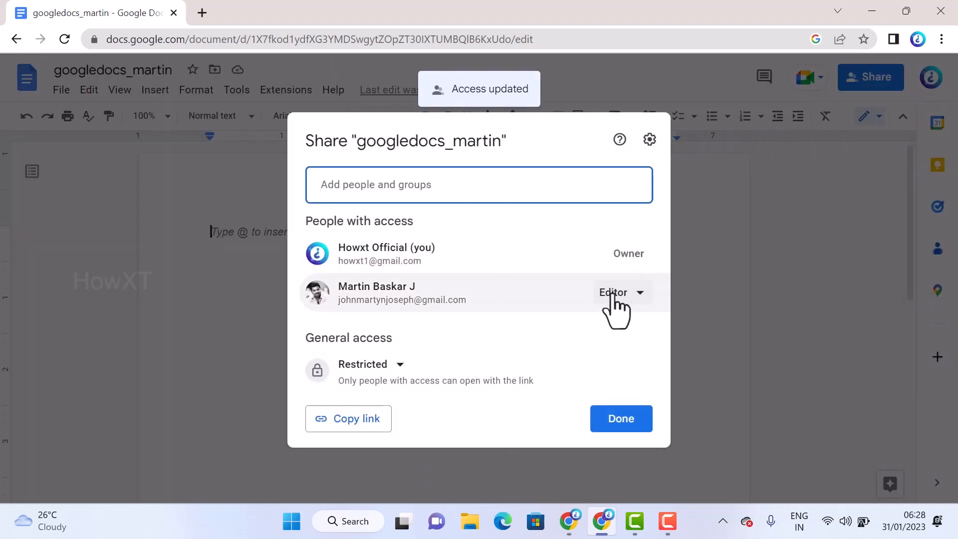
click(639, 297)
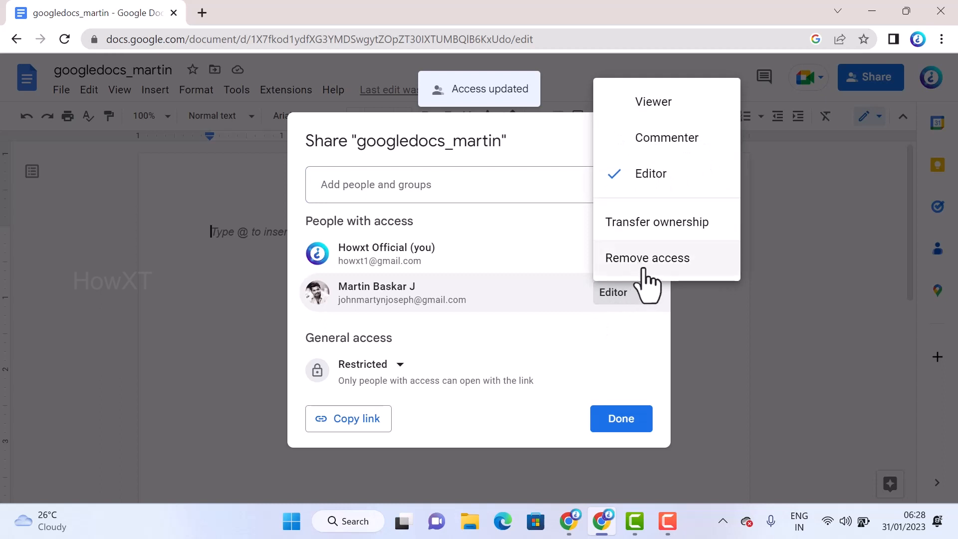
click(645, 263)
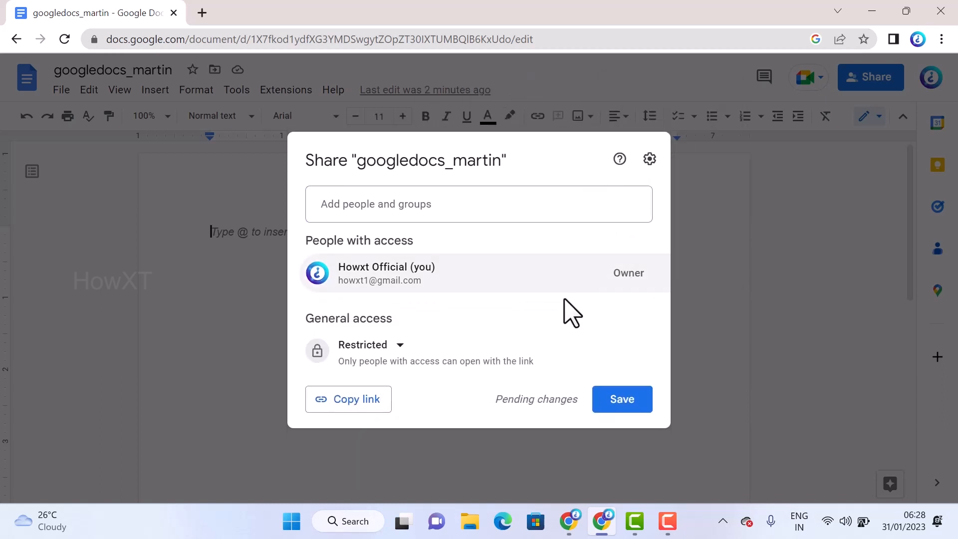
click(614, 402)
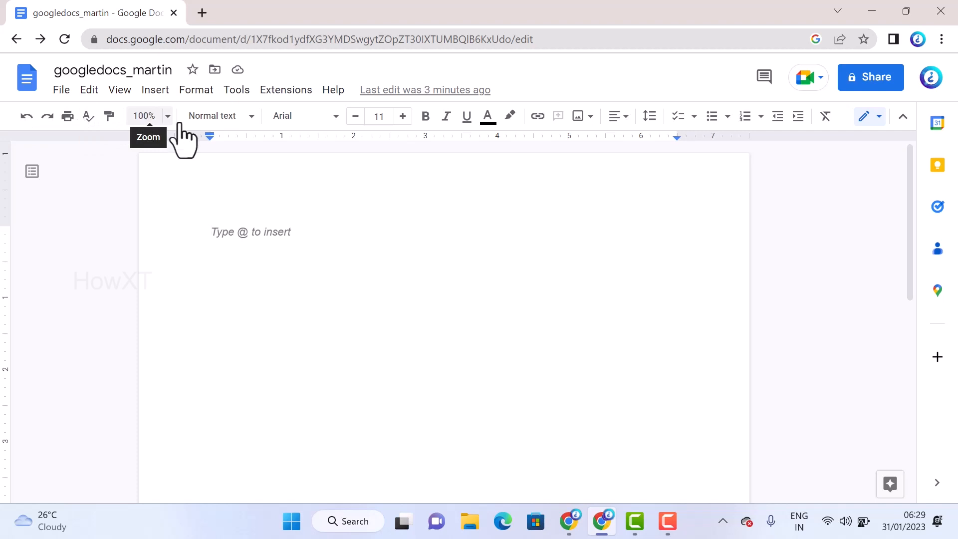
click(225, 118)
mouse_move(234, 212)
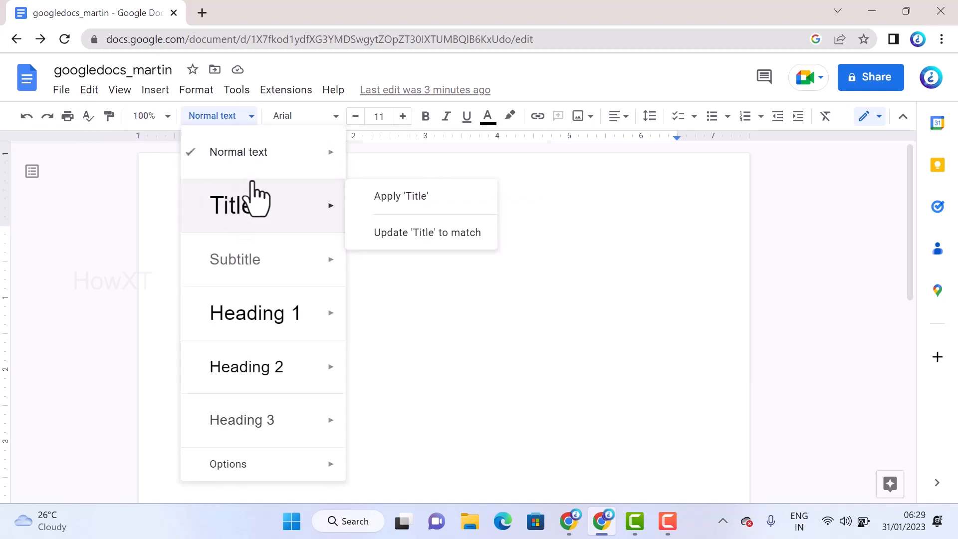
click(307, 117)
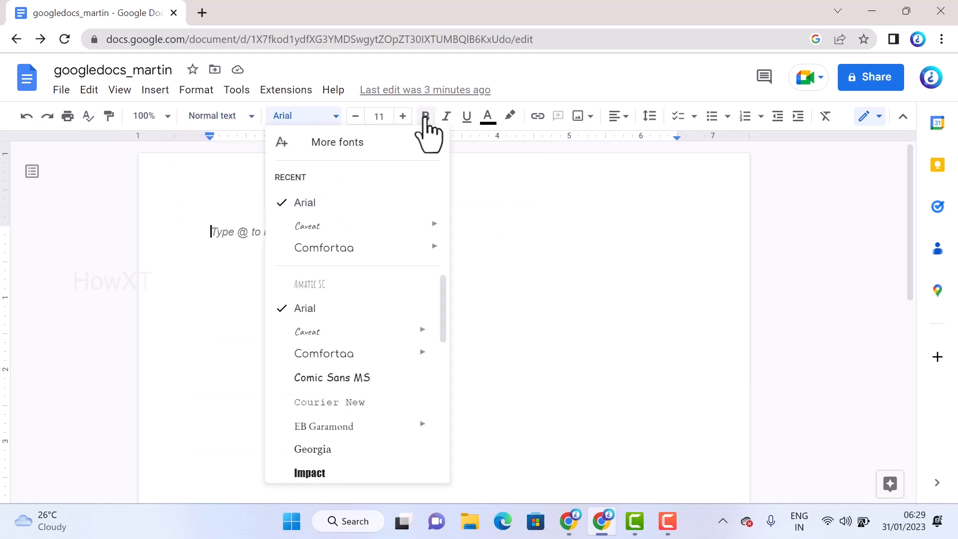
click(539, 184)
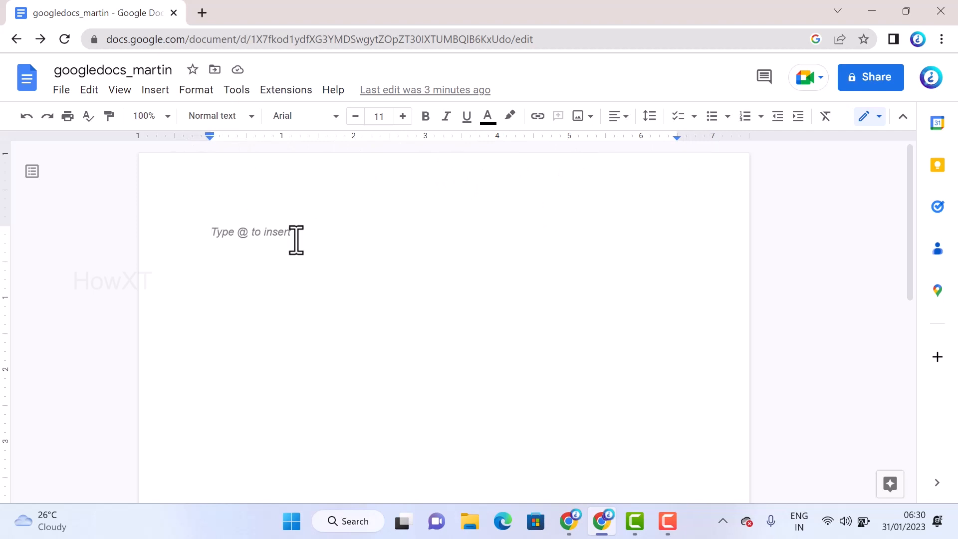
Write "Welcome to Docs" in the document and, below it, "This is the document for education"
text(Welcome to Docs)
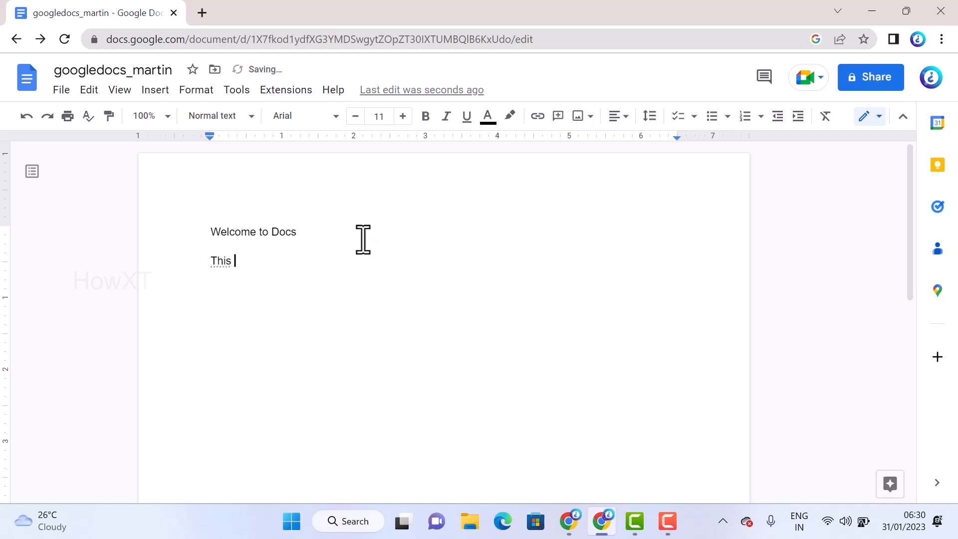
text(te)
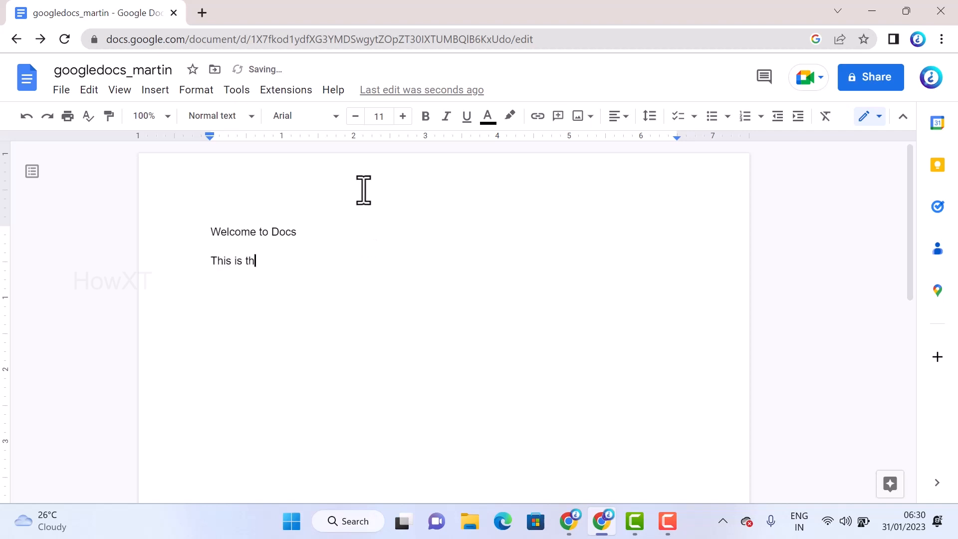
text(e doc)
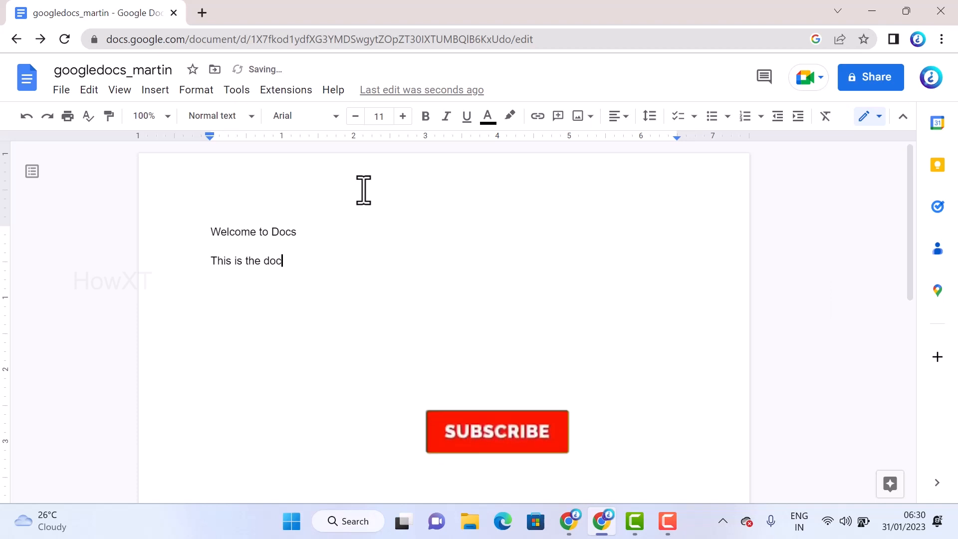
text(ument for the)
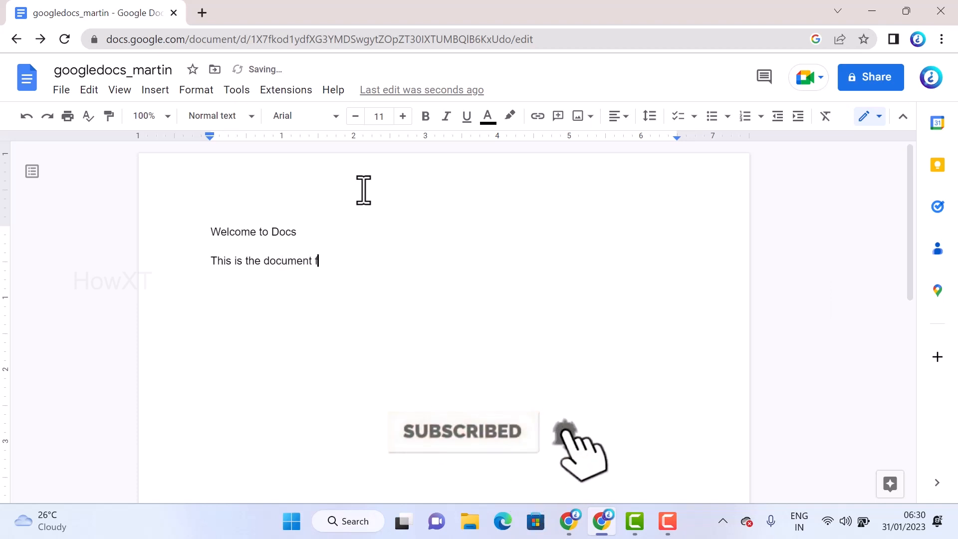
key(BackSpace)
key(BackSpace)
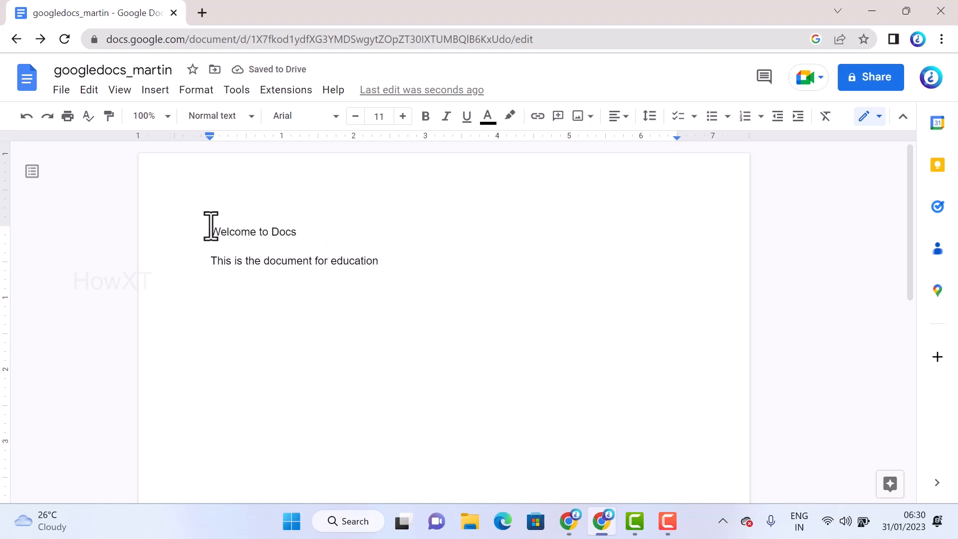
Set both lines of text in the Caveat font, Normal weight, at size 16
drag(207, 231, 382, 266)
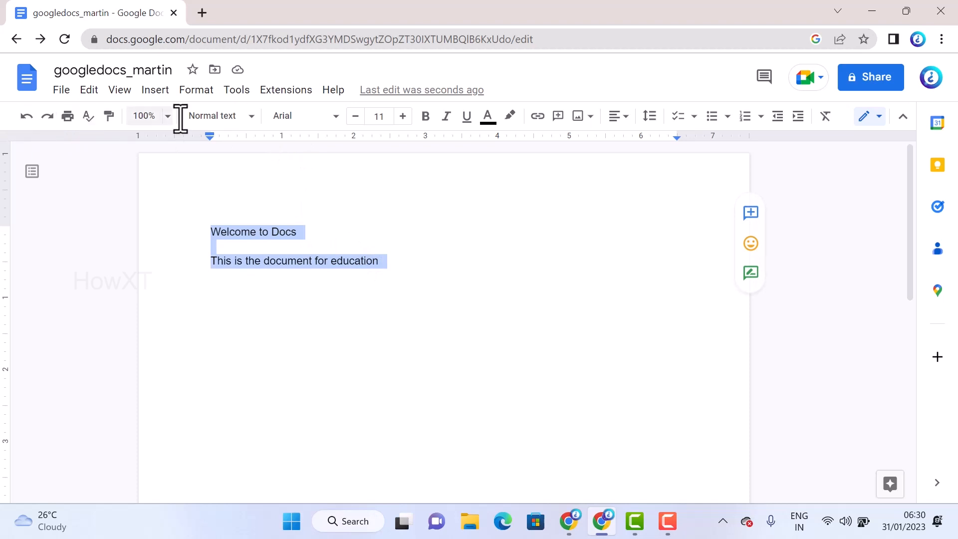
click(303, 121)
mouse_move(319, 227)
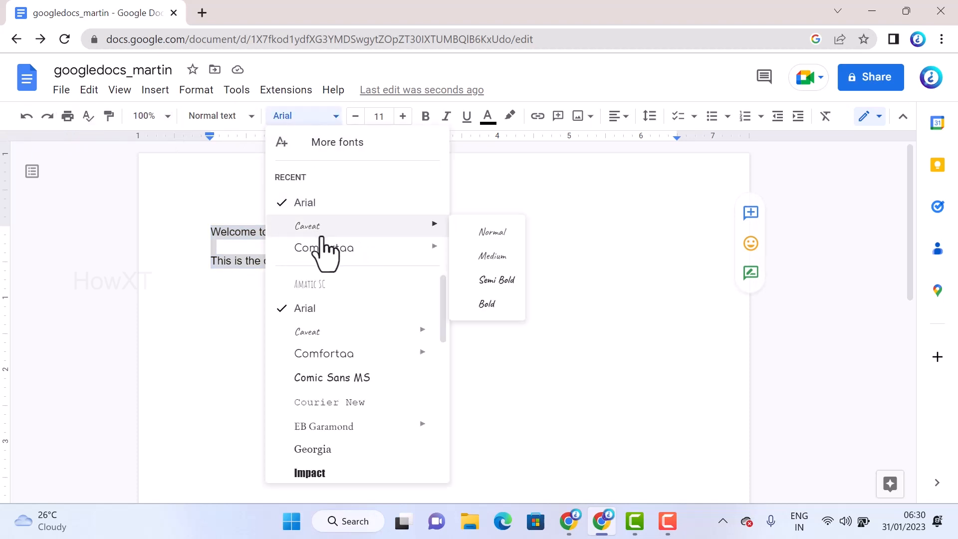
click(479, 231)
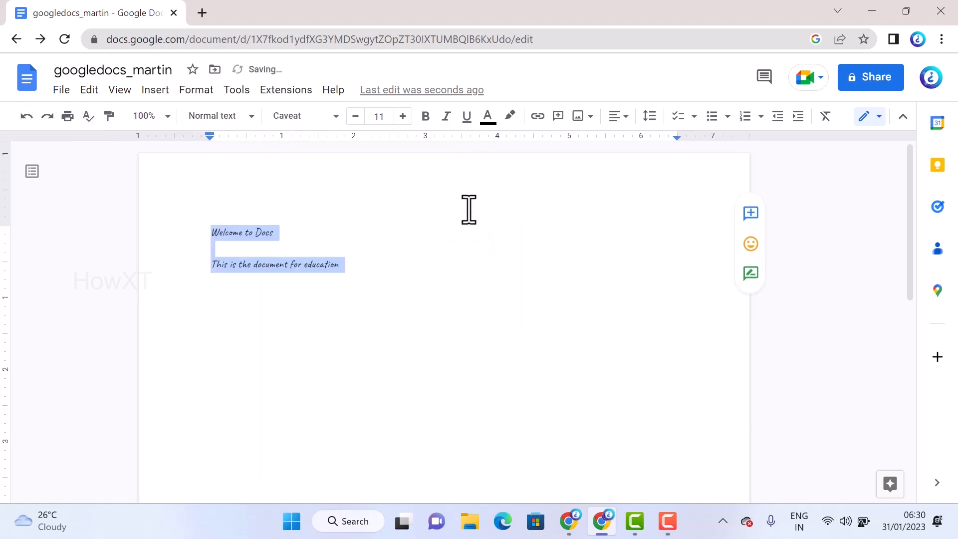
click(402, 117)
click(403, 118)
click(403, 118)
click(402, 118)
click(402, 117)
Colour both lines of text red and make them bold and underlined
click(489, 117)
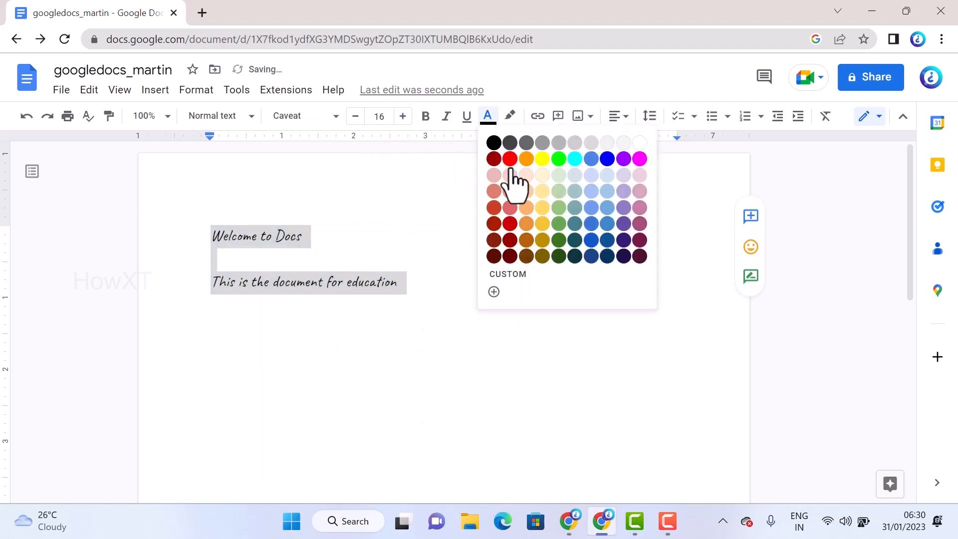
click(509, 157)
click(424, 124)
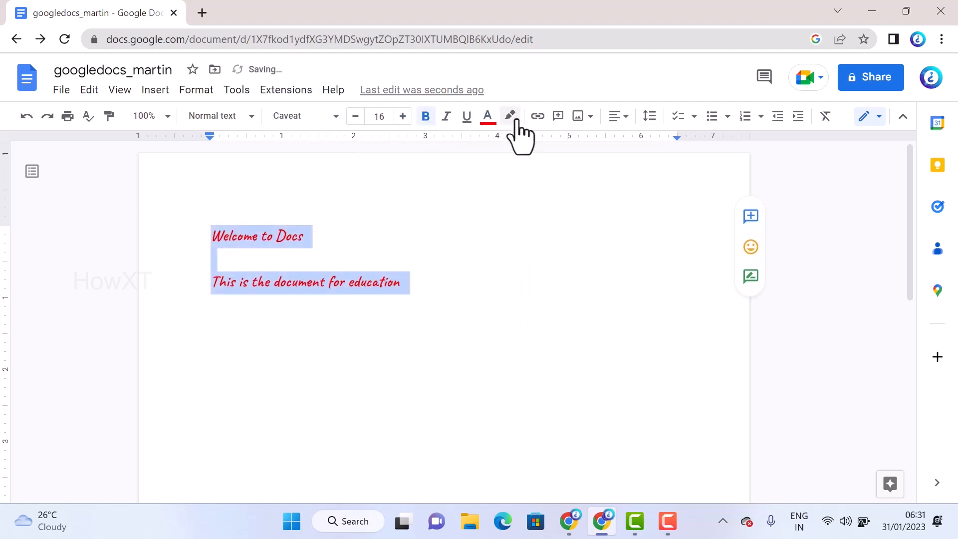
click(468, 122)
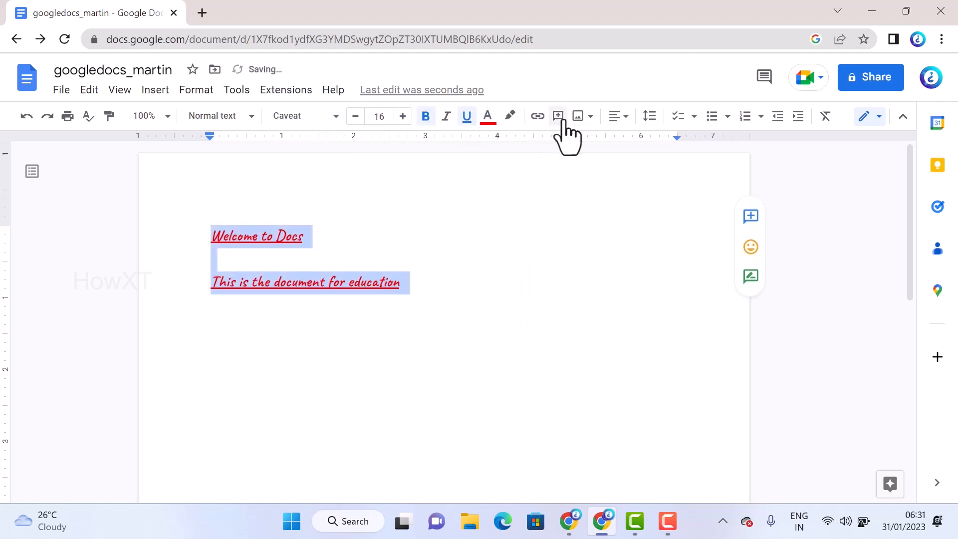
Insert the b&W image from the computer's Downloads folder on a new line below "This is the document for education"
click(579, 119)
click(373, 222)
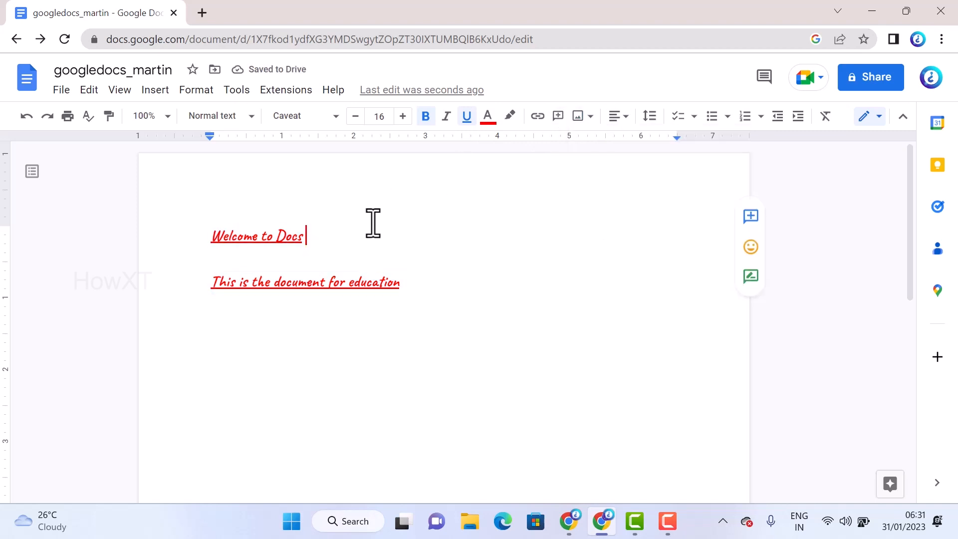
drag(416, 298, 423, 289)
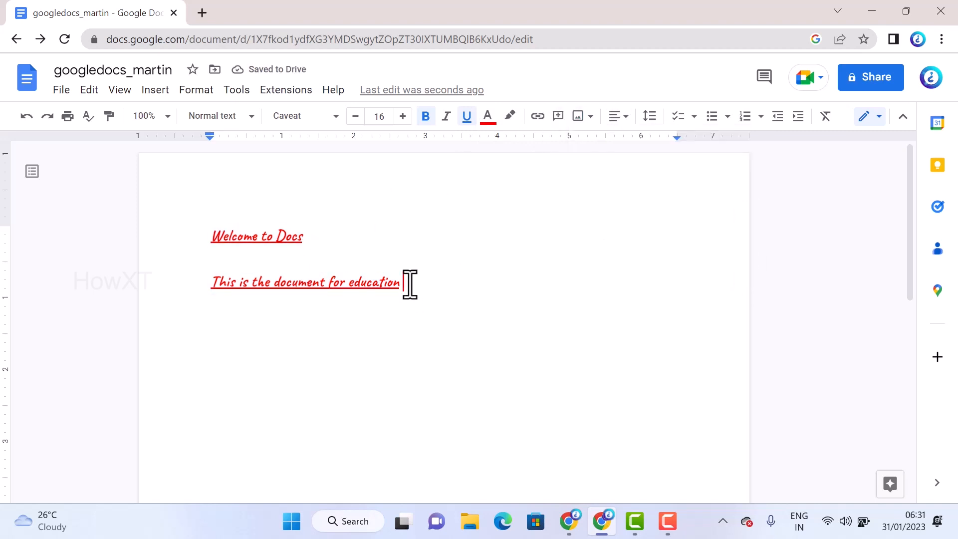
click(578, 117)
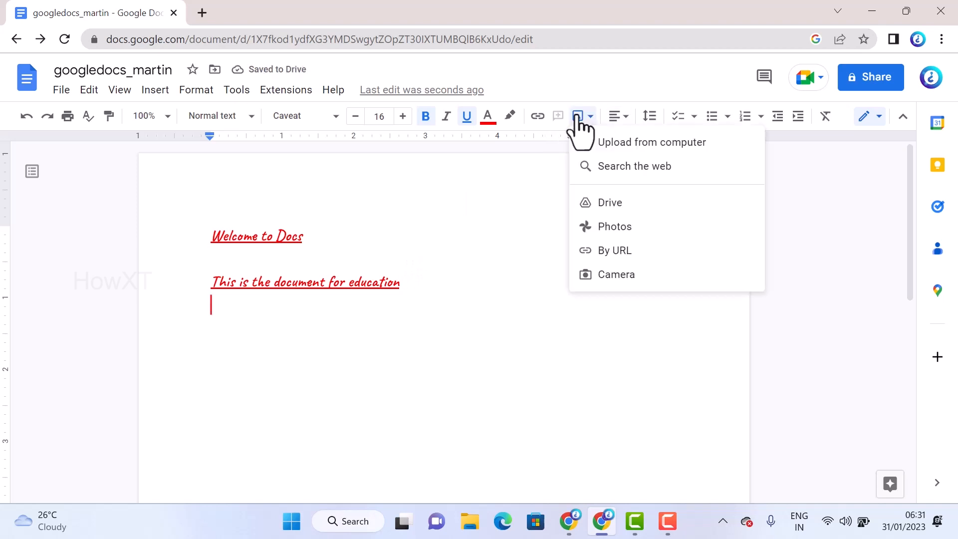
click(658, 142)
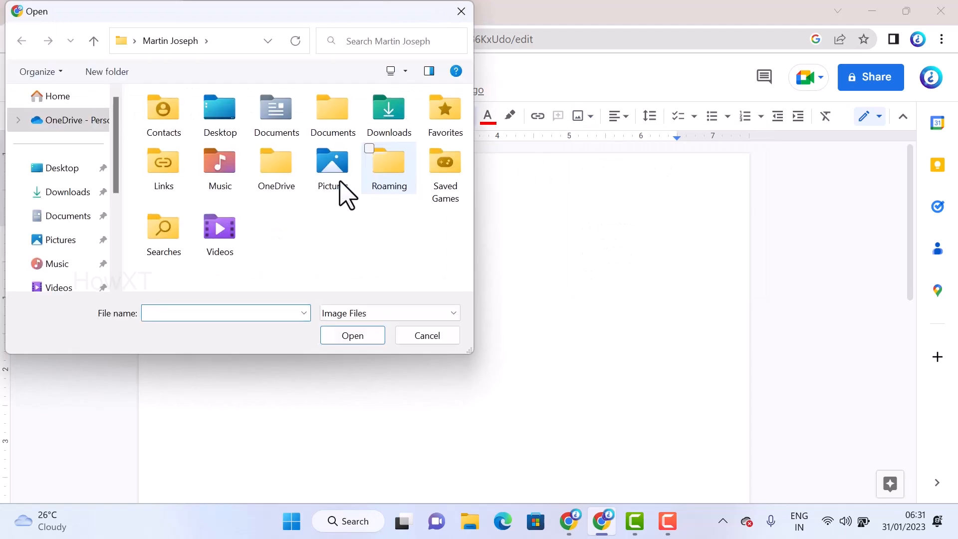
click(50, 192)
click(174, 159)
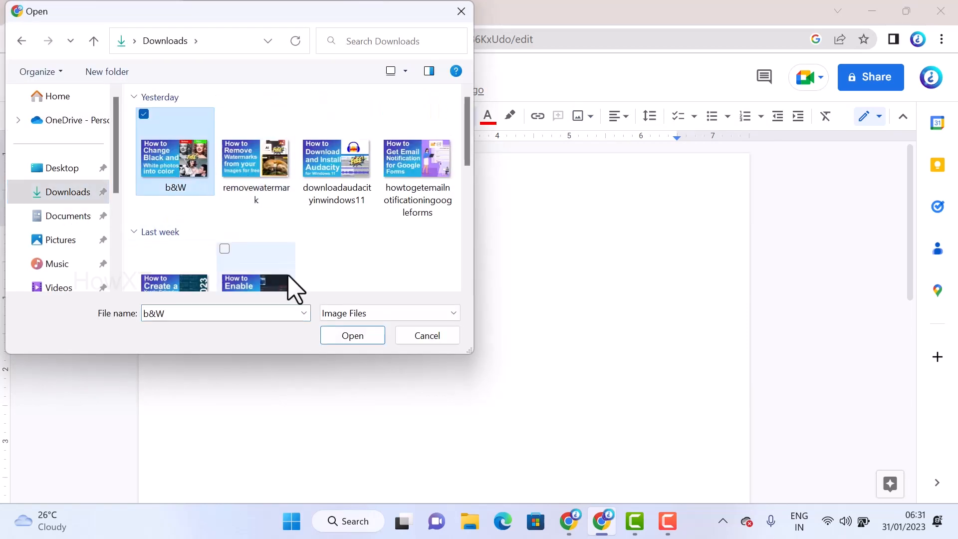
click(350, 335)
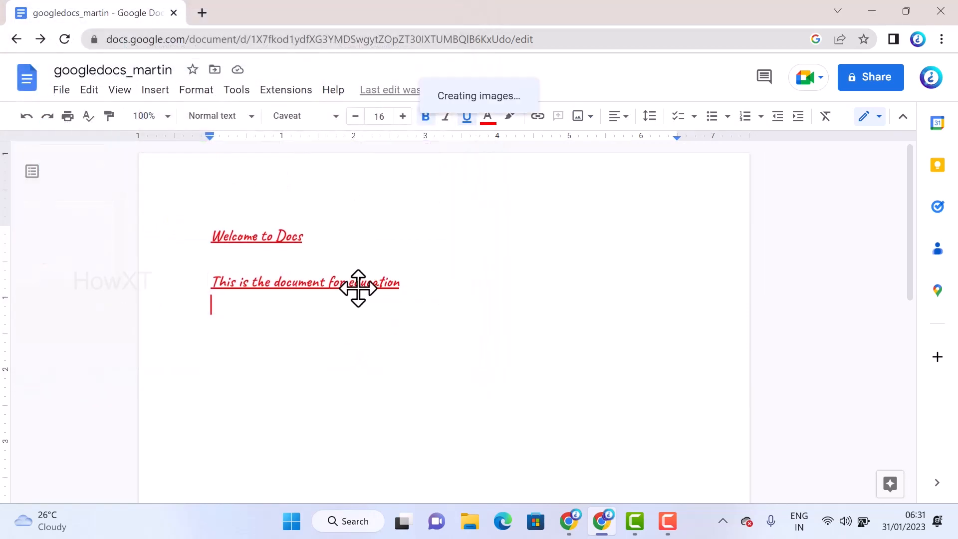
click(620, 214)
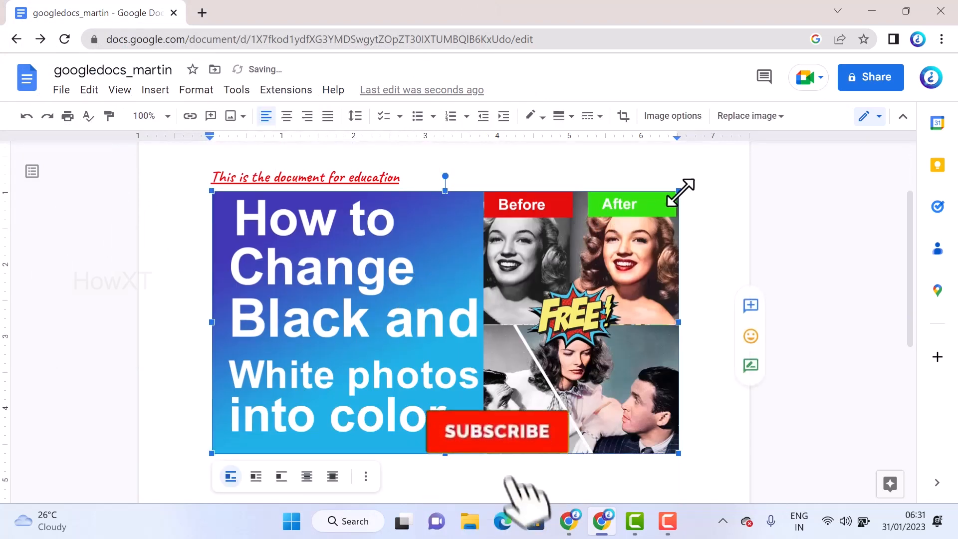
Shrink the inserted image to about 3.6 inches wide, set it to wrap text, and shift it slightly to the right
drag(668, 197, 414, 330)
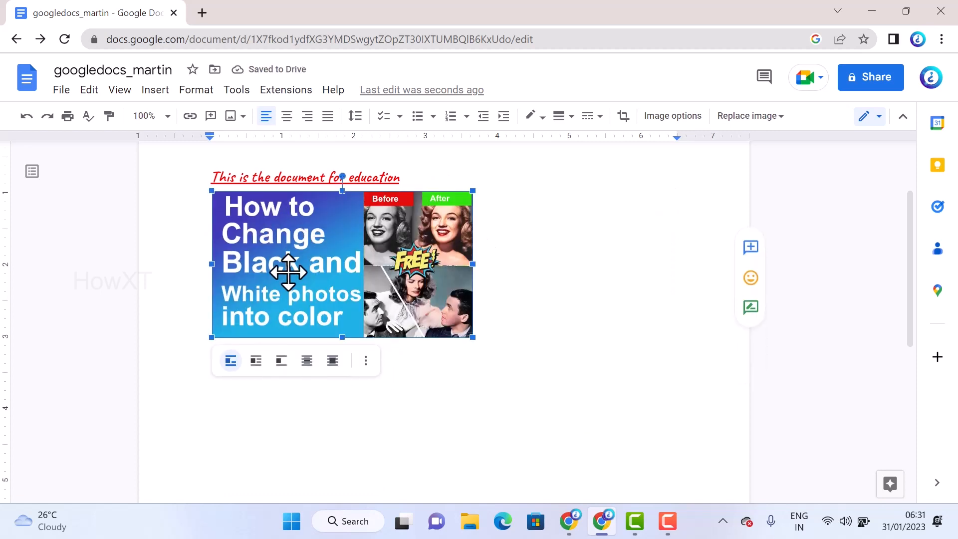
click(256, 361)
drag(278, 248, 353, 313)
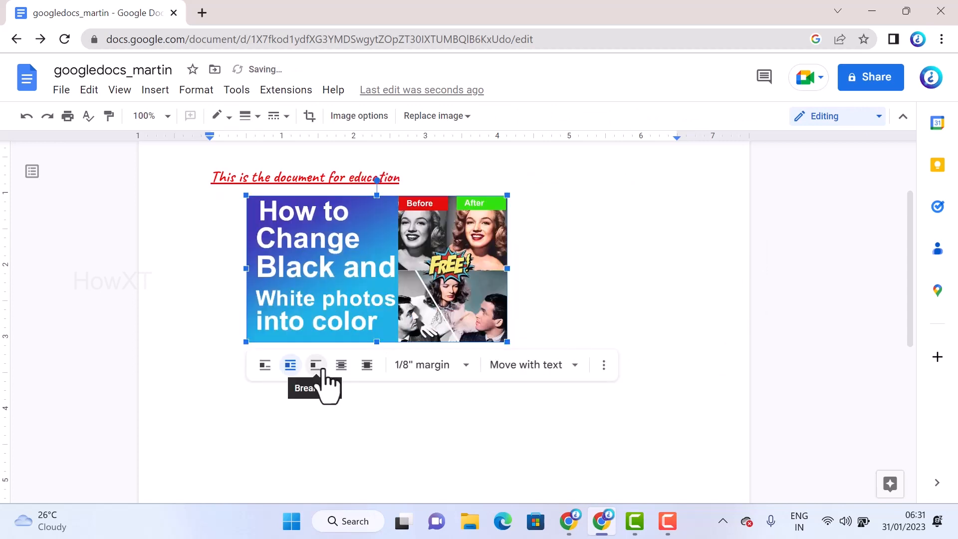
Fix the image's position on the page and move it to the left margin just below the second text line
click(543, 383)
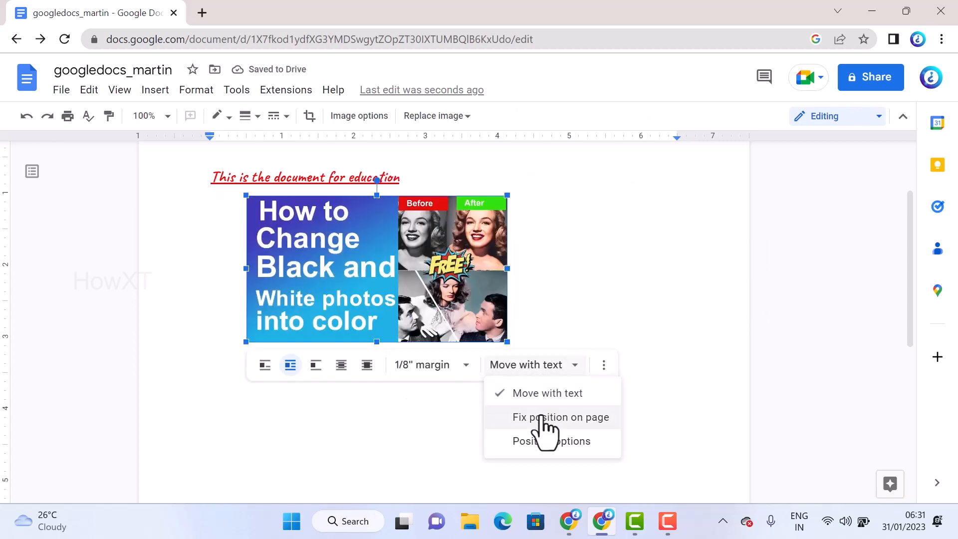
click(547, 417)
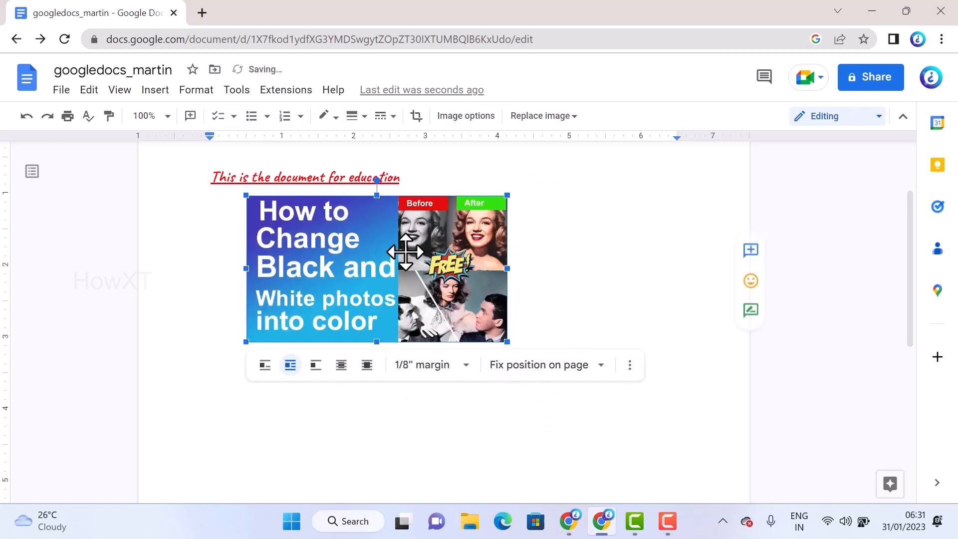
drag(404, 255, 540, 261)
drag(610, 258, 401, 253)
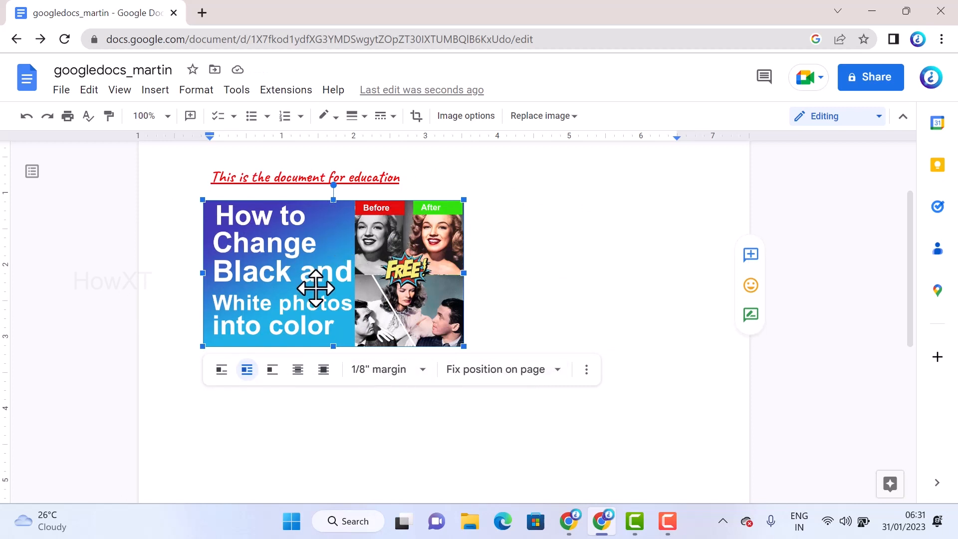
Try narrowing the image from its right edge to about 2.1 inches wide while in crop mode
click(414, 118)
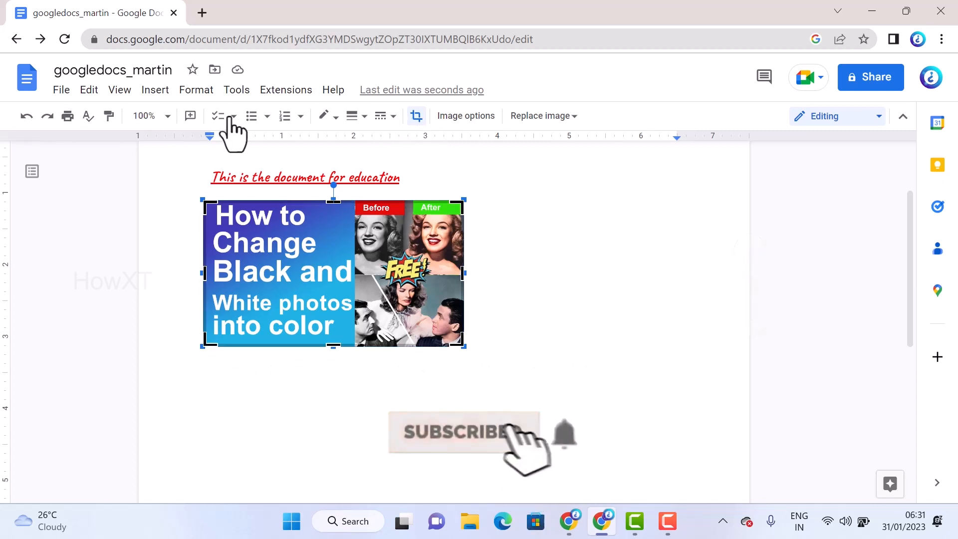
drag(464, 273, 357, 273)
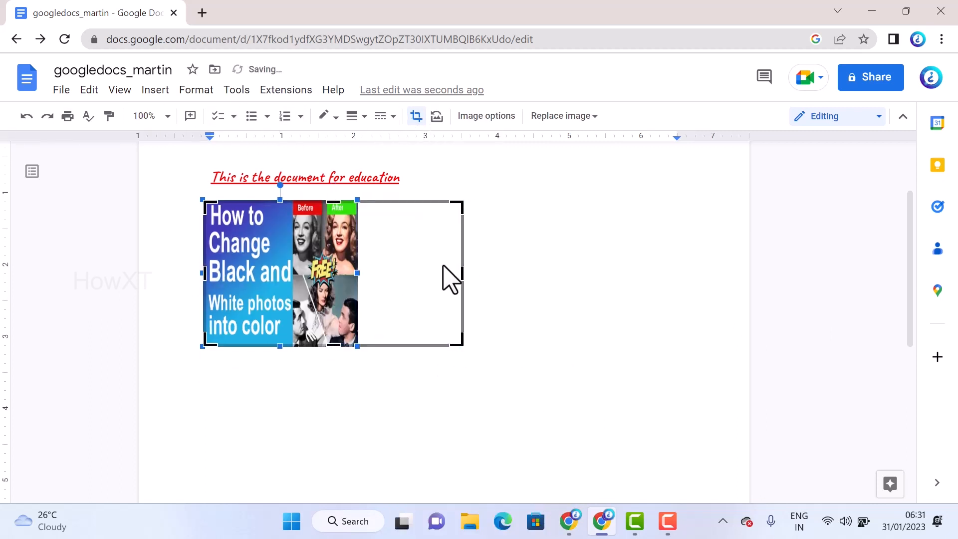
click(502, 267)
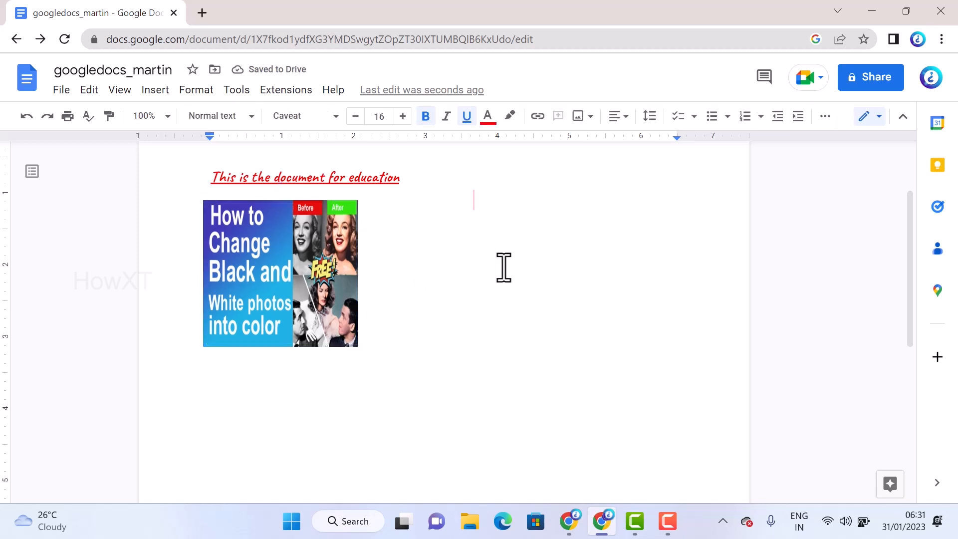
Replace the image with the removewatermark picture from the computer's Downloads folder
click(430, 230)
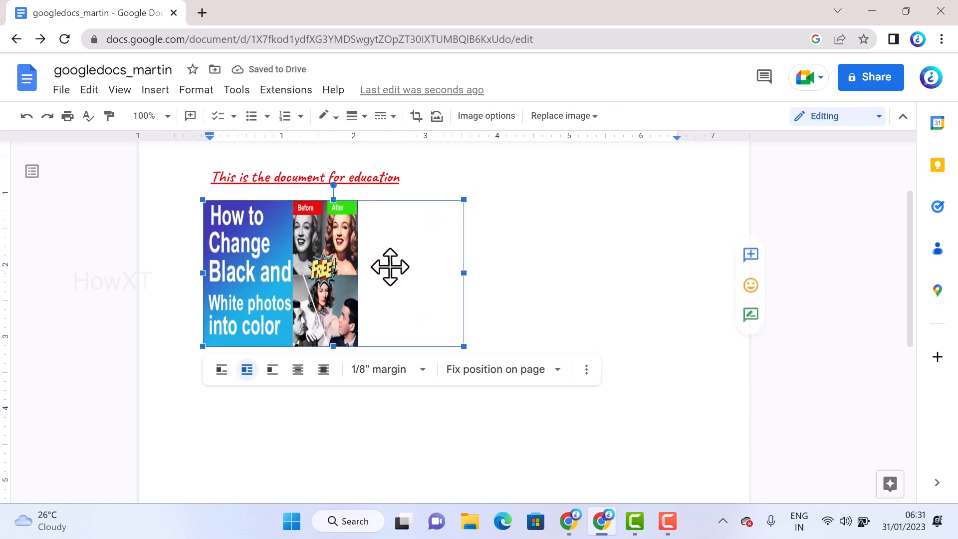
click(542, 119)
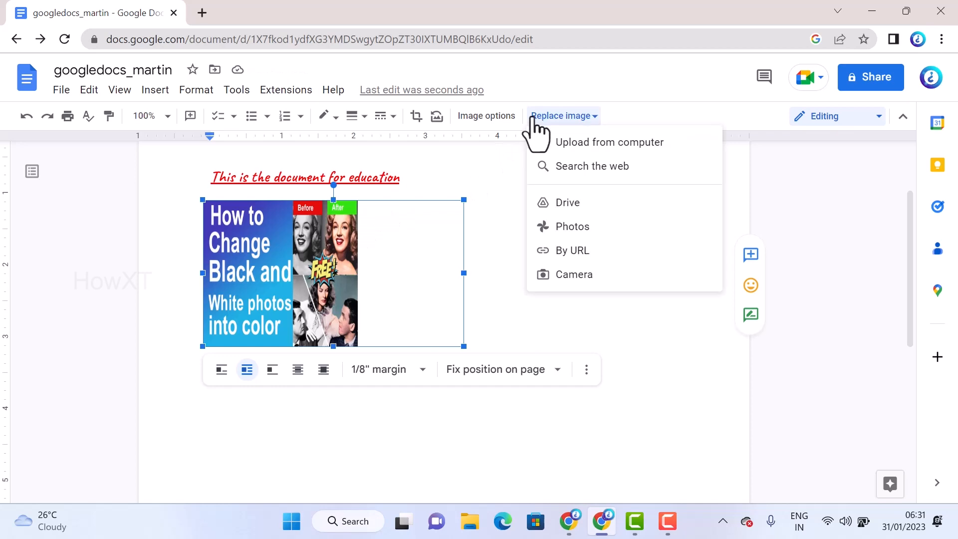
click(571, 157)
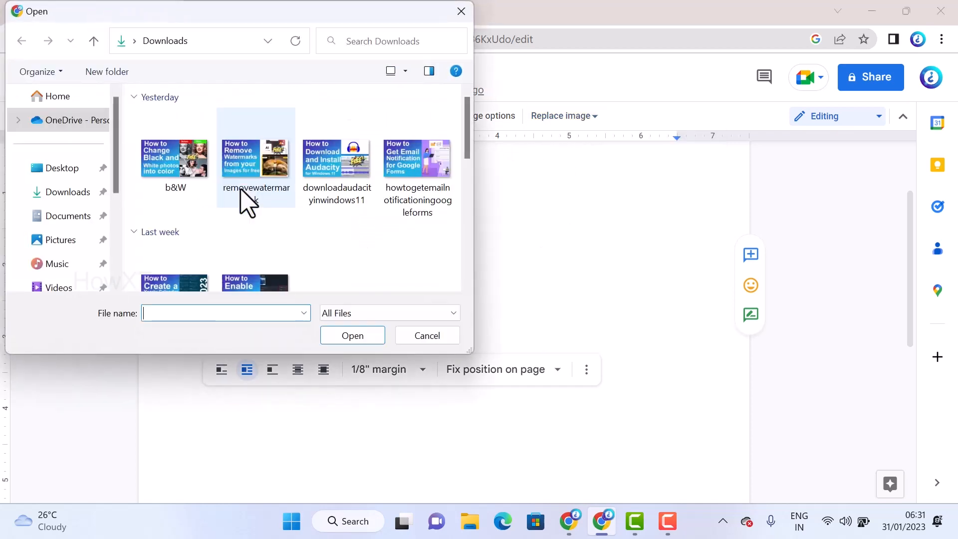
click(248, 202)
click(350, 337)
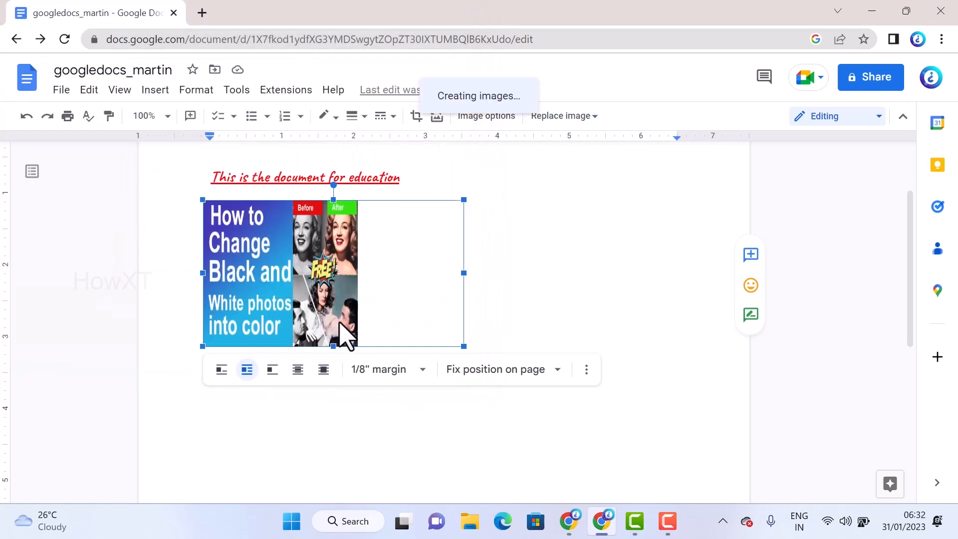
click(535, 277)
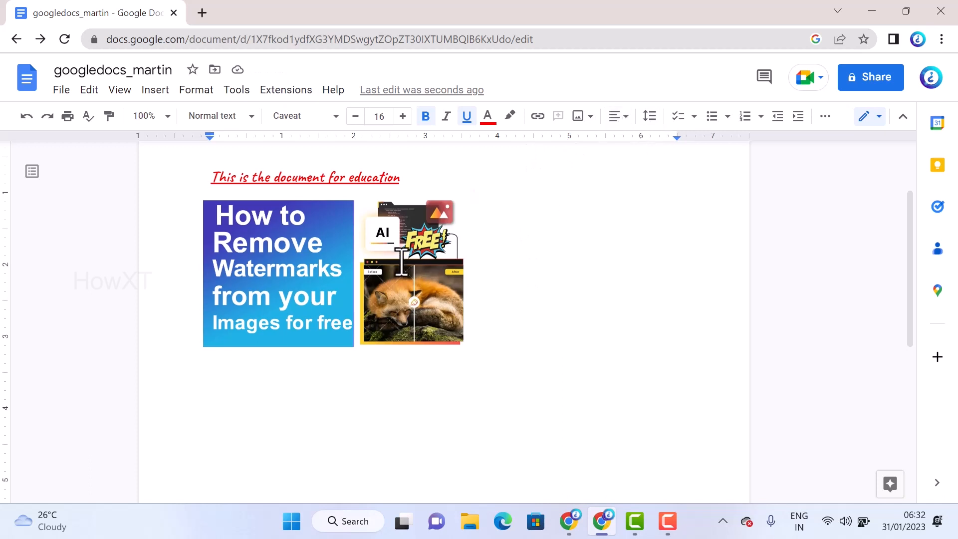
Try centre and right alignment on the "Welcome to Docs" line, and finally set it to justified
scroll(402, 262, up, 3)
drag(211, 237, 332, 246)
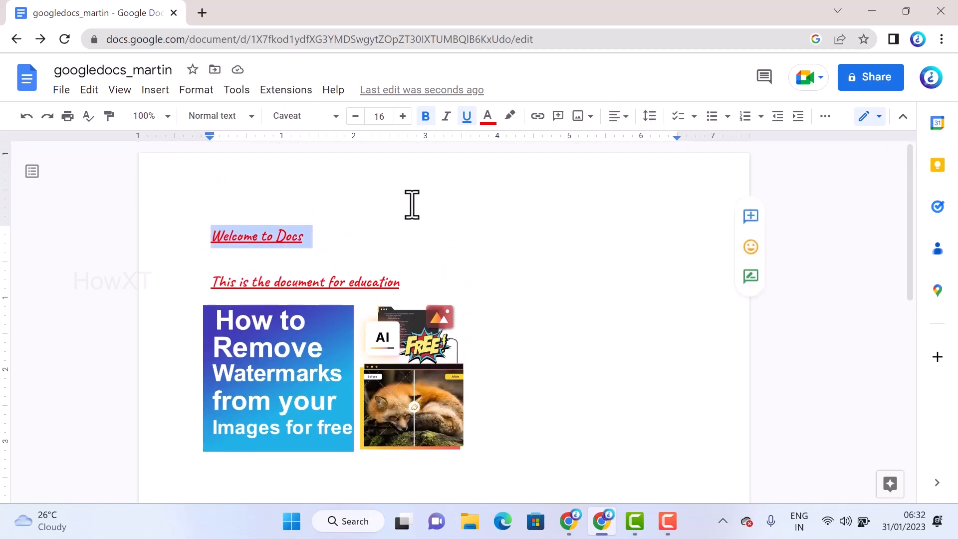
click(624, 117)
click(579, 145)
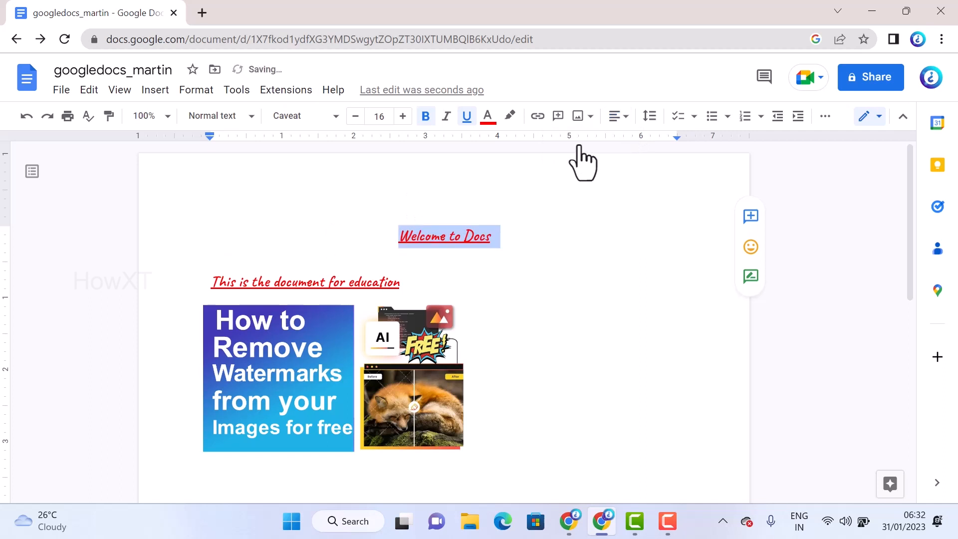
click(618, 117)
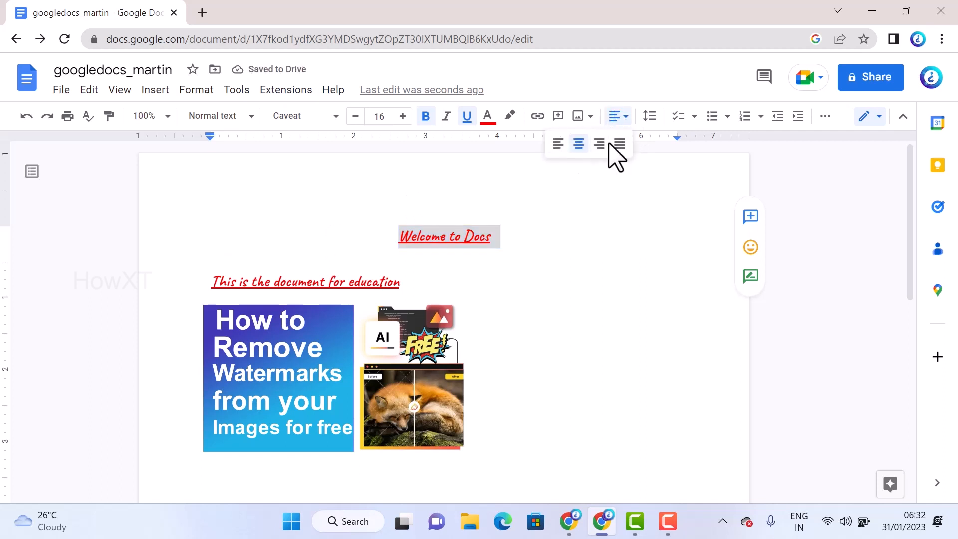
click(598, 144)
click(619, 120)
click(618, 145)
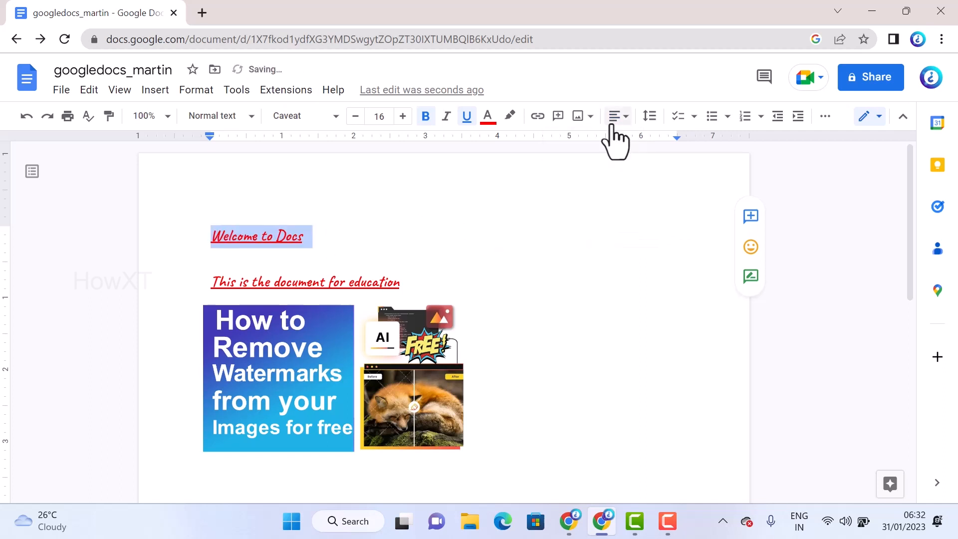
click(609, 119)
Add a checklist with the items Docs, Excel and Powerpoint directly below the "Welcome to Docs" line
click(327, 233)
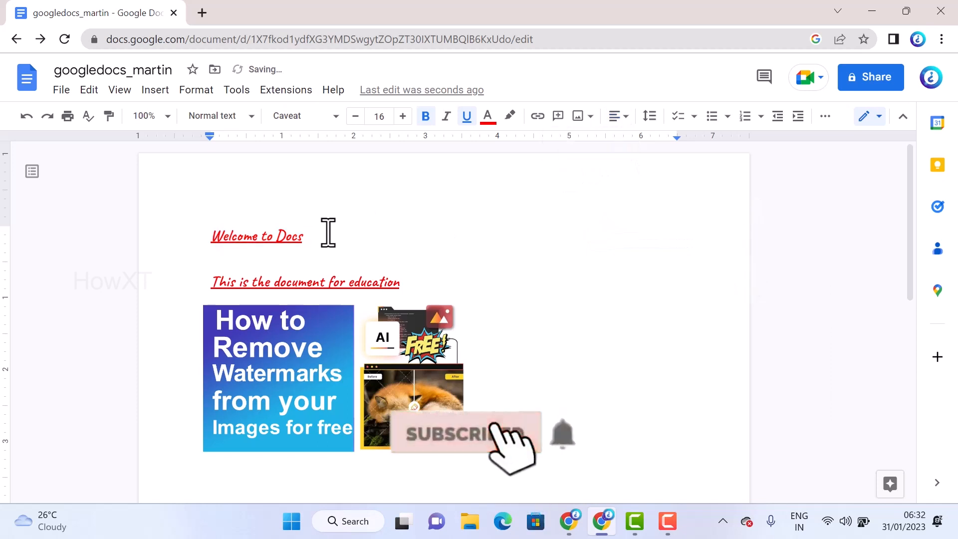
key(Return)
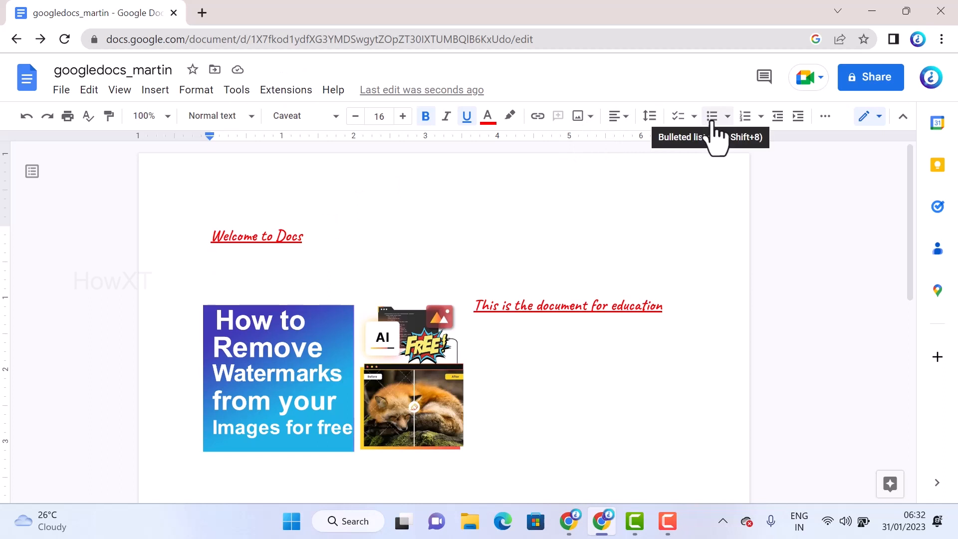
click(693, 117)
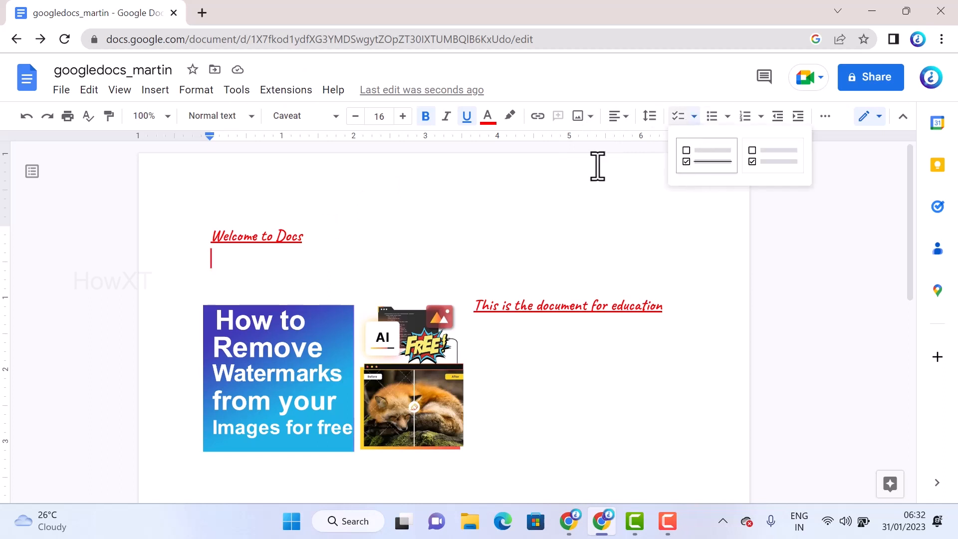
click(706, 156)
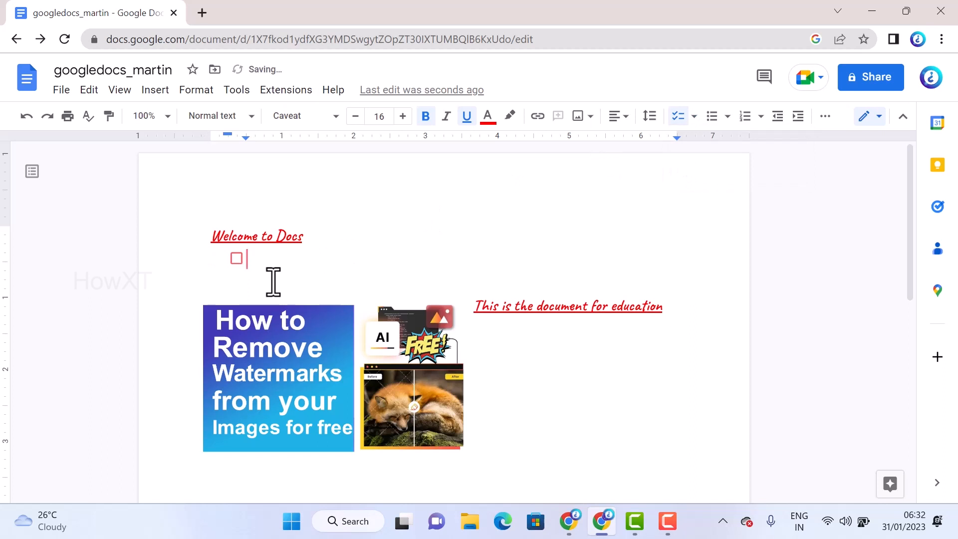
text(docs)
key(Return)
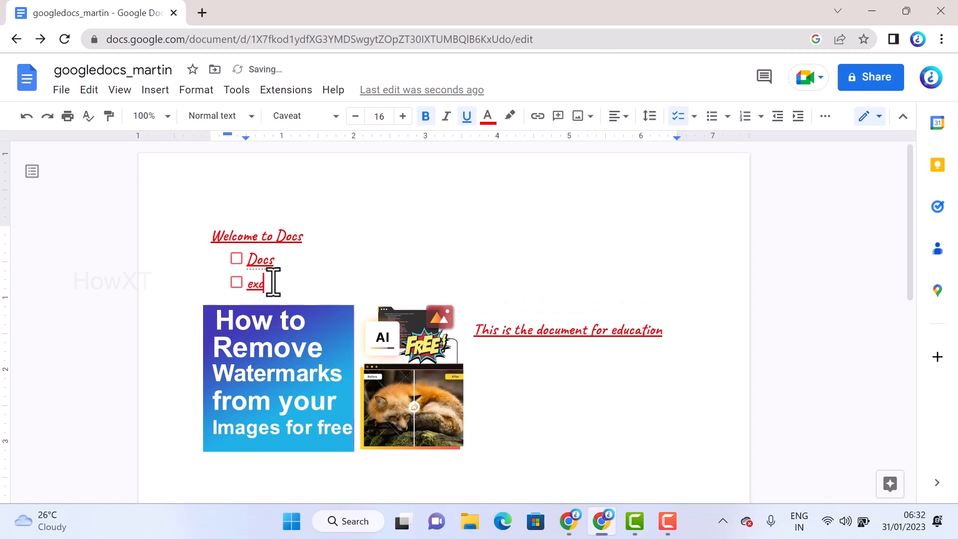
text(excel)
key(Return)
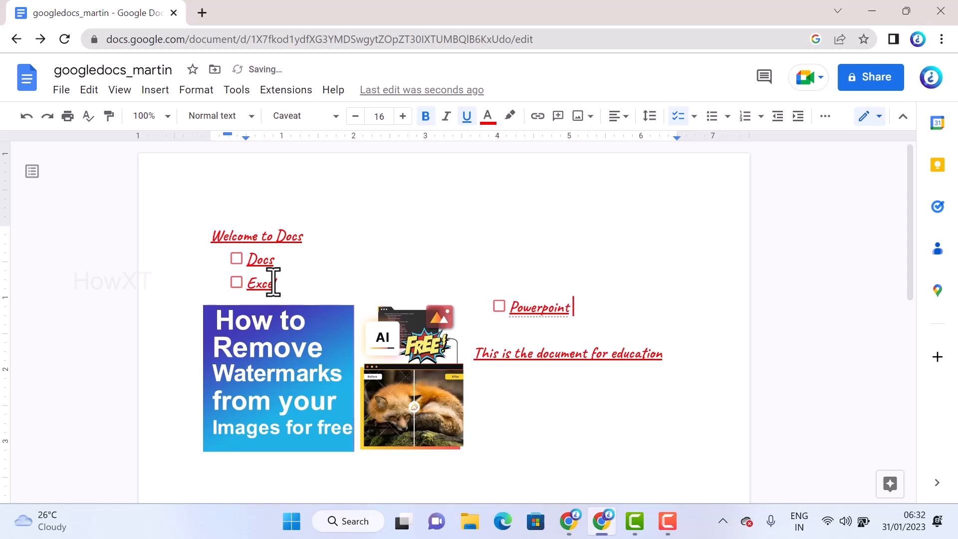
Start a numbered list below the image with the items Apple and Orange
scroll(534, 267, down, 5)
click(498, 228)
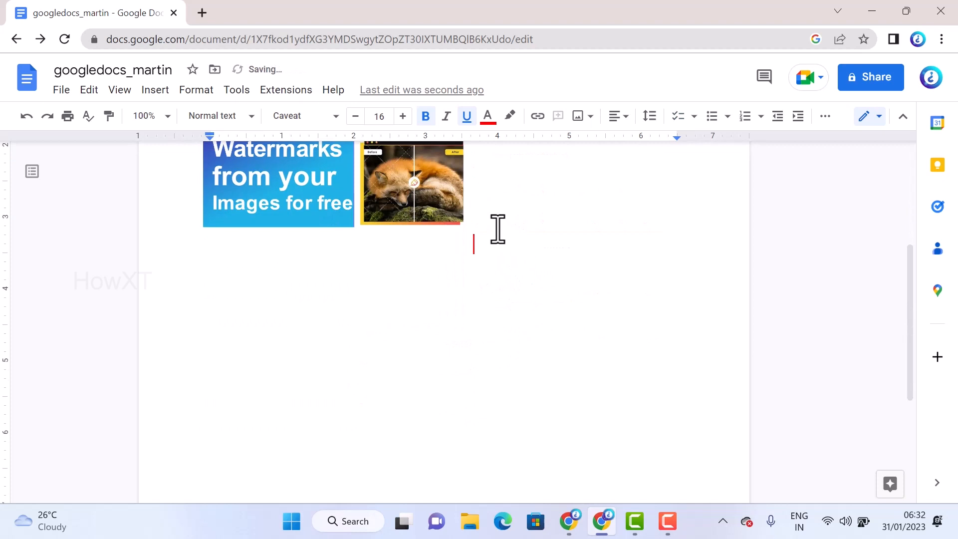
click(745, 117)
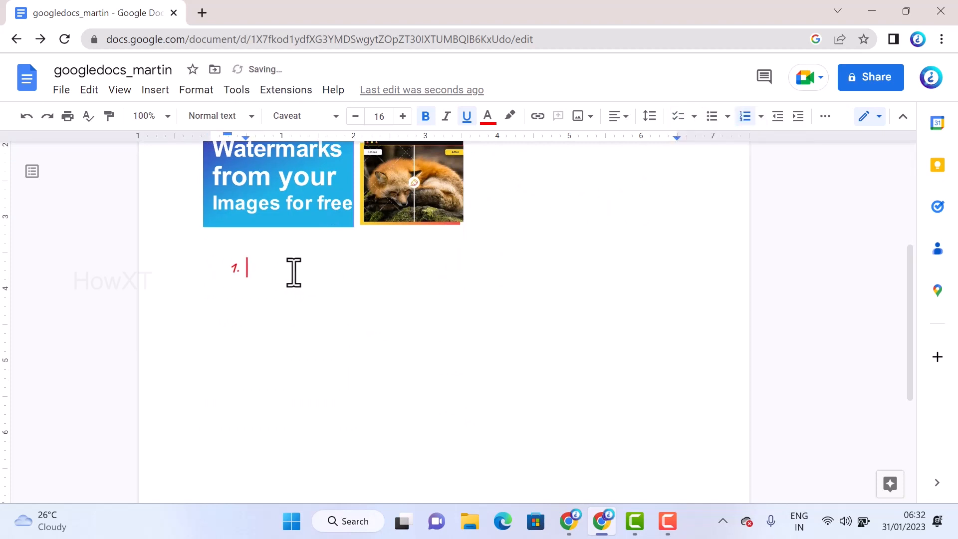
text(Apple)
key(Return)
text(Orange)
key(Return)
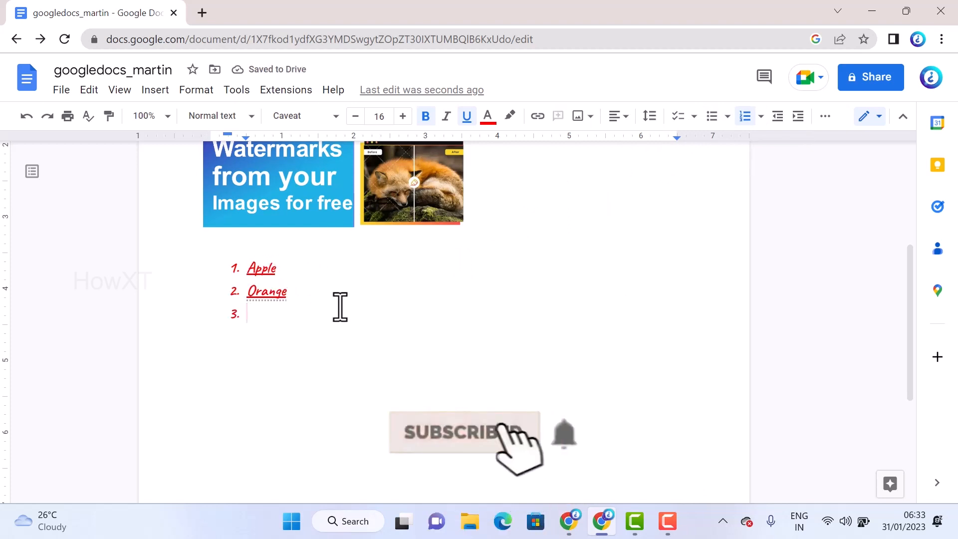
Review the checklist and numbered list, and look over the document's email, download and editing commands
scroll(341, 310, up, 1)
scroll(349, 311, down, 2)
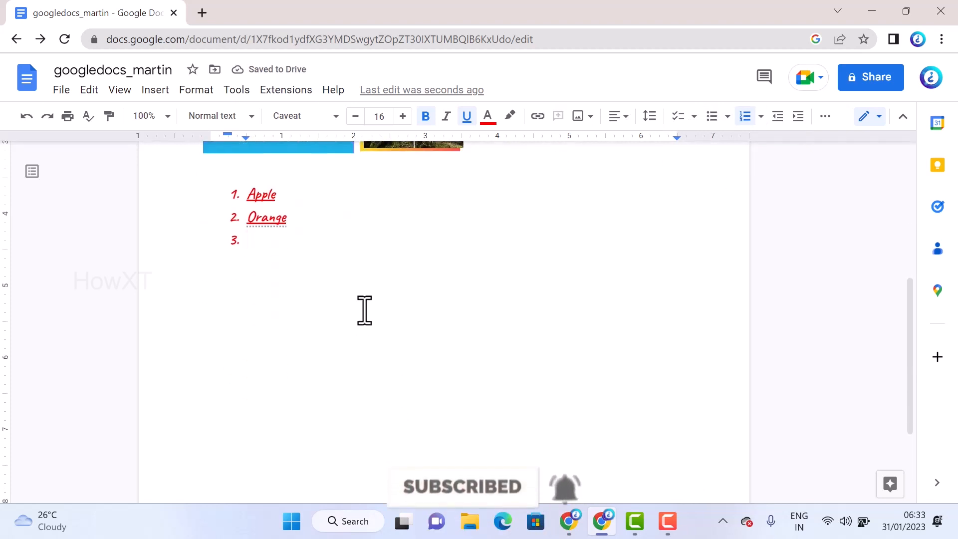
scroll(410, 285, up, 6)
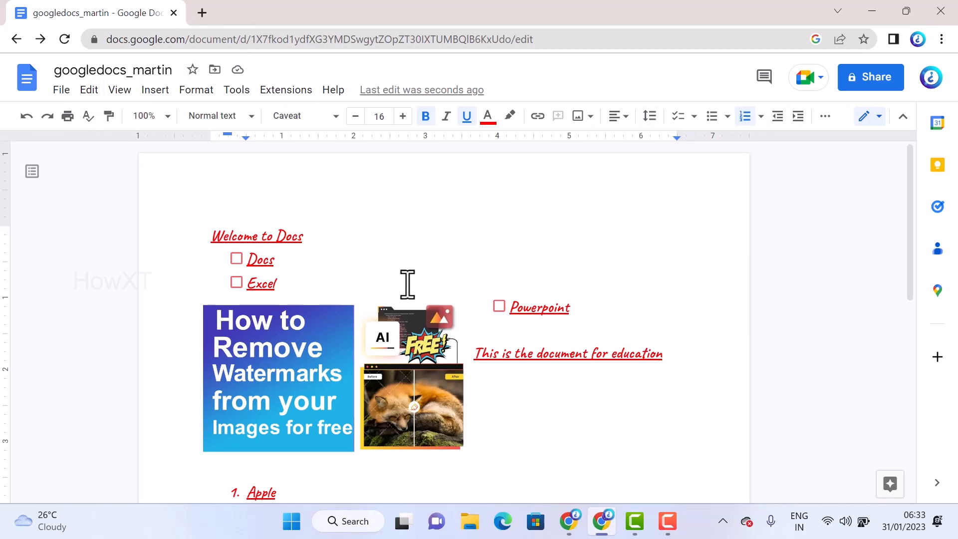
scroll(407, 285, down, 4)
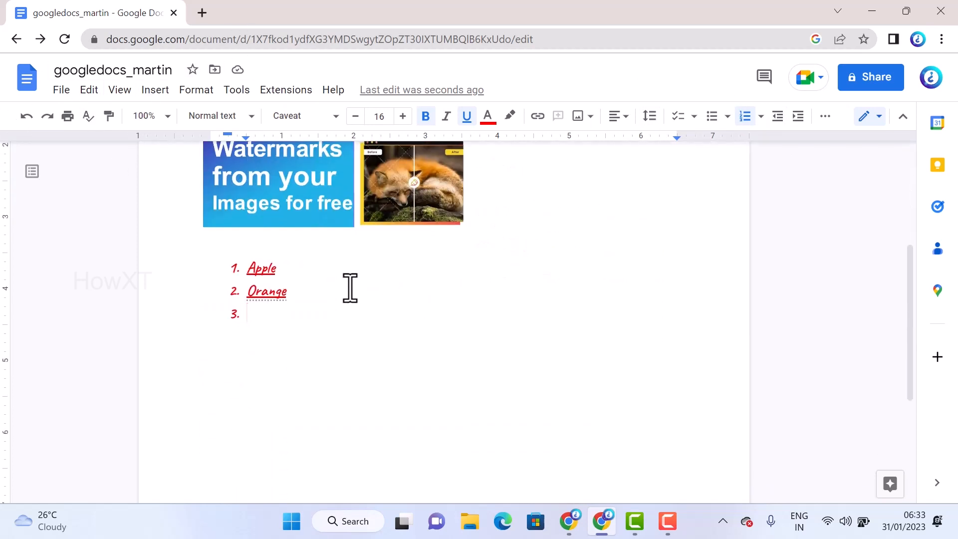
scroll(349, 288, up, 2)
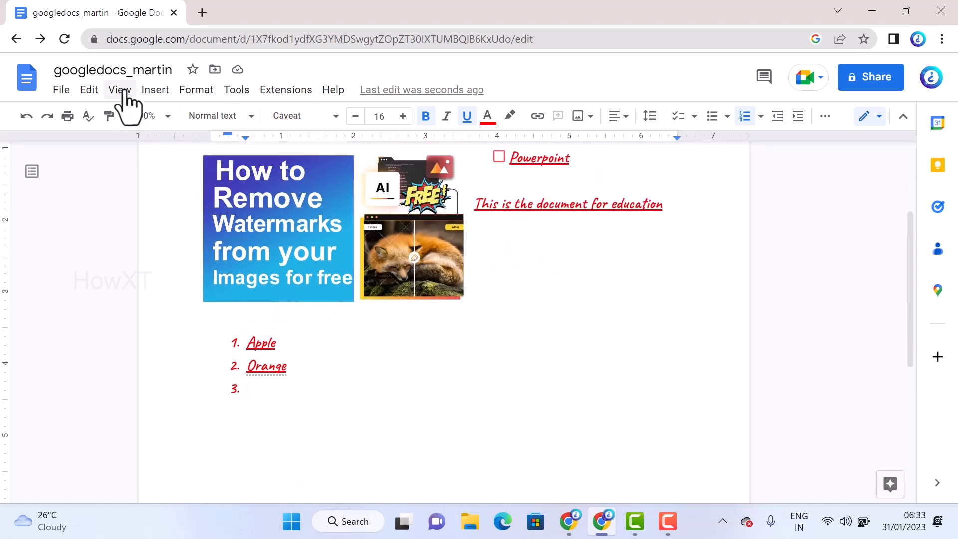
click(61, 91)
mouse_move(86, 122)
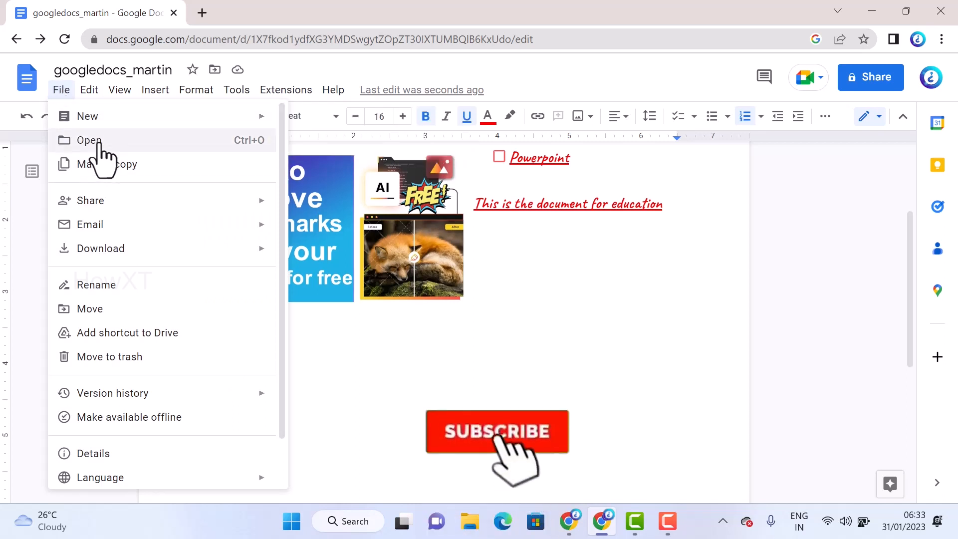
mouse_move(111, 232)
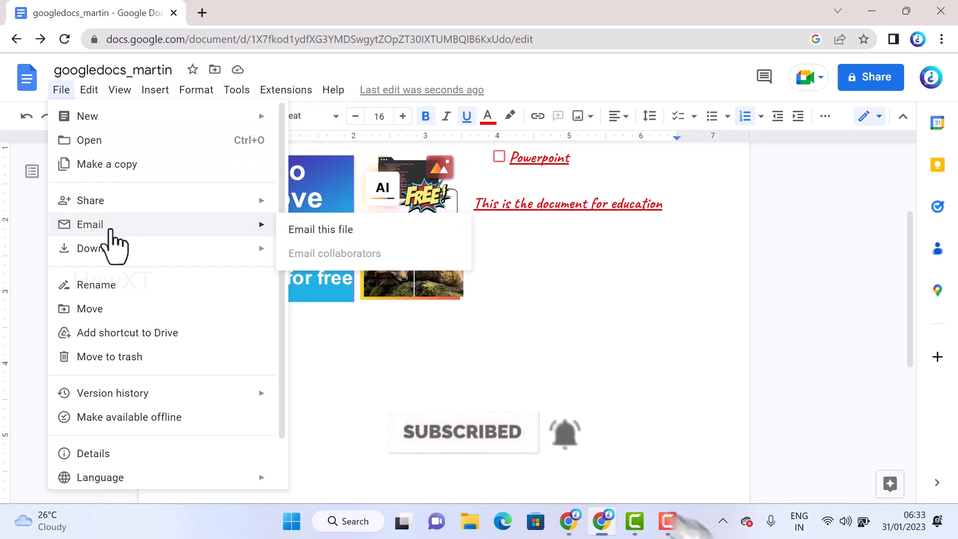
mouse_move(131, 257)
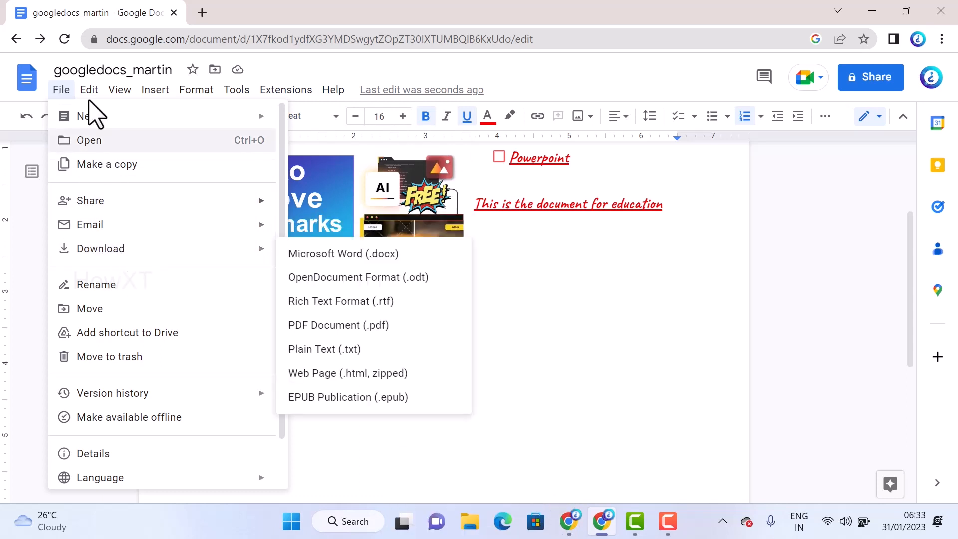
mouse_move(91, 96)
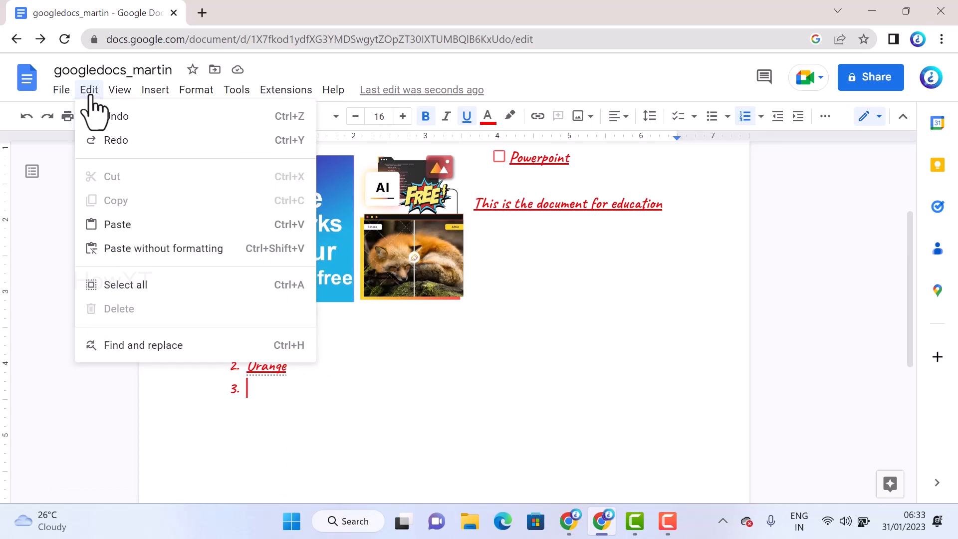
Place the cursor in the empty line above the numbered list and search the web for "universe" in a new browser tab
click(519, 323)
click(202, 12)
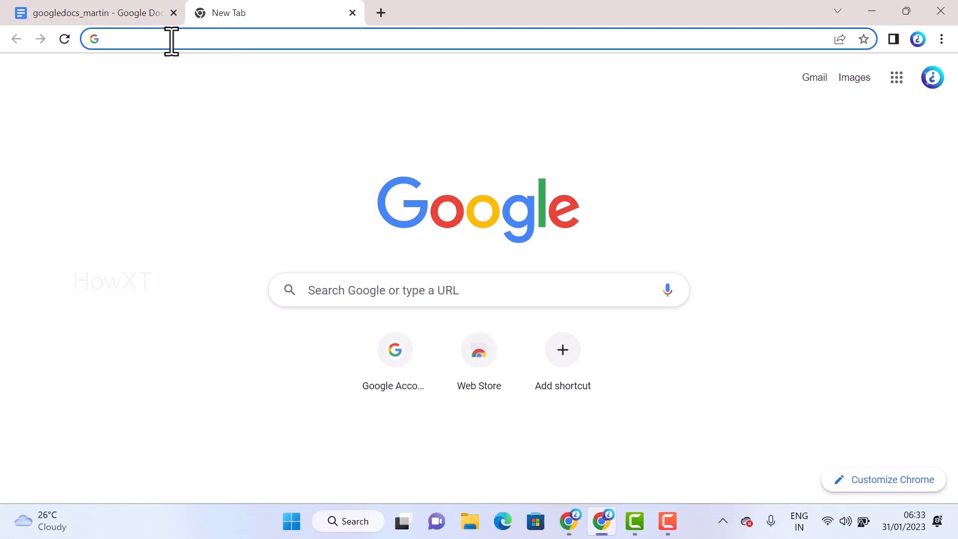
text(univer)
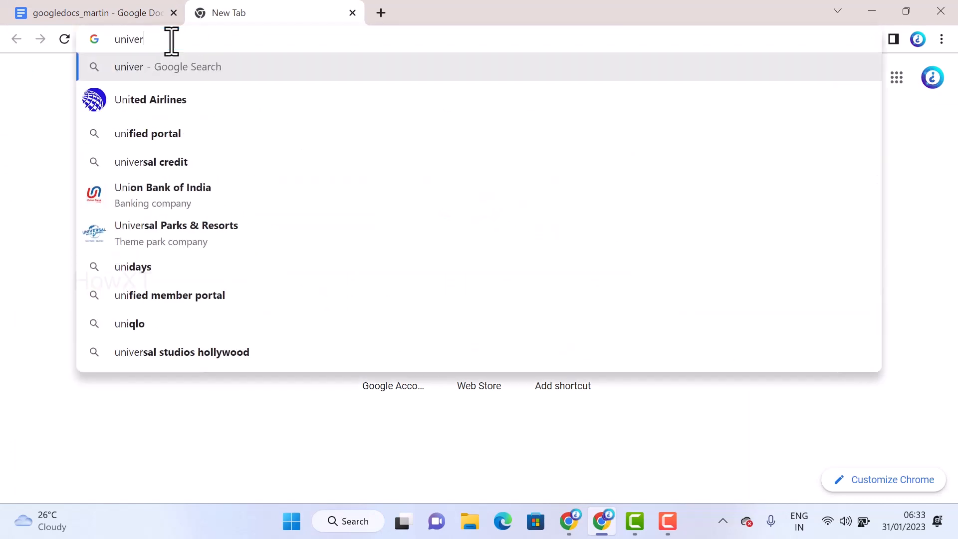
text(se)
key(Return)
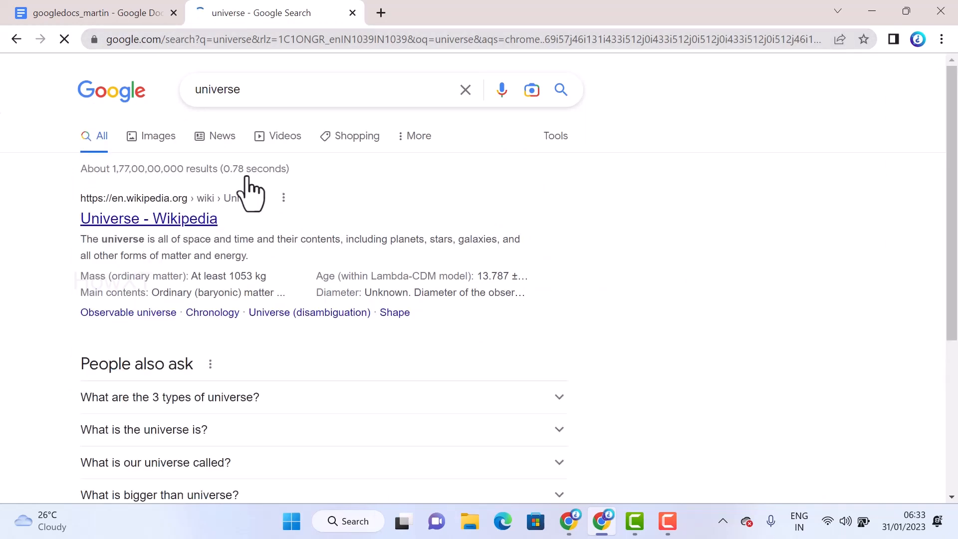
Copy the Wikipedia result's two-line description of the universe and paste it into the document above the numbered list
drag(78, 240, 252, 261)
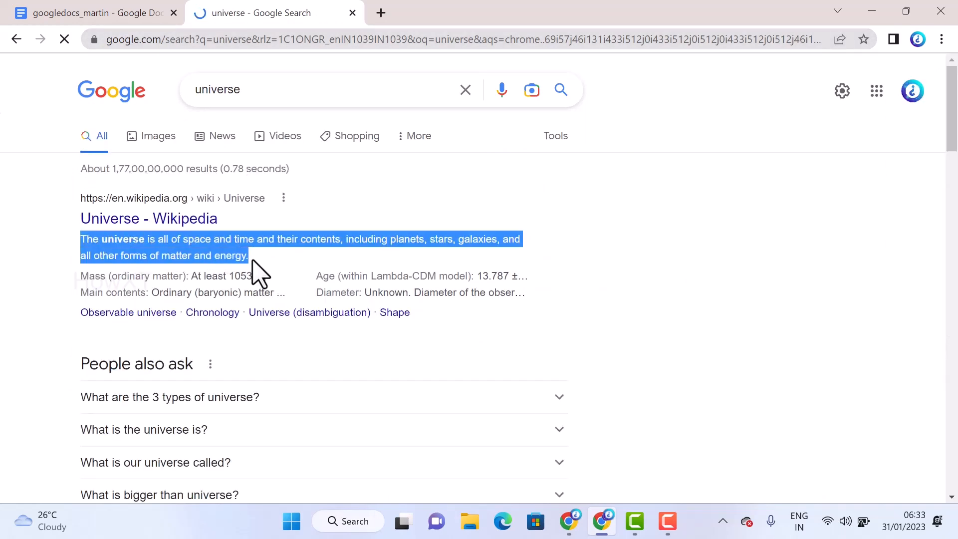
right_click(215, 244)
click(235, 256)
click(99, 12)
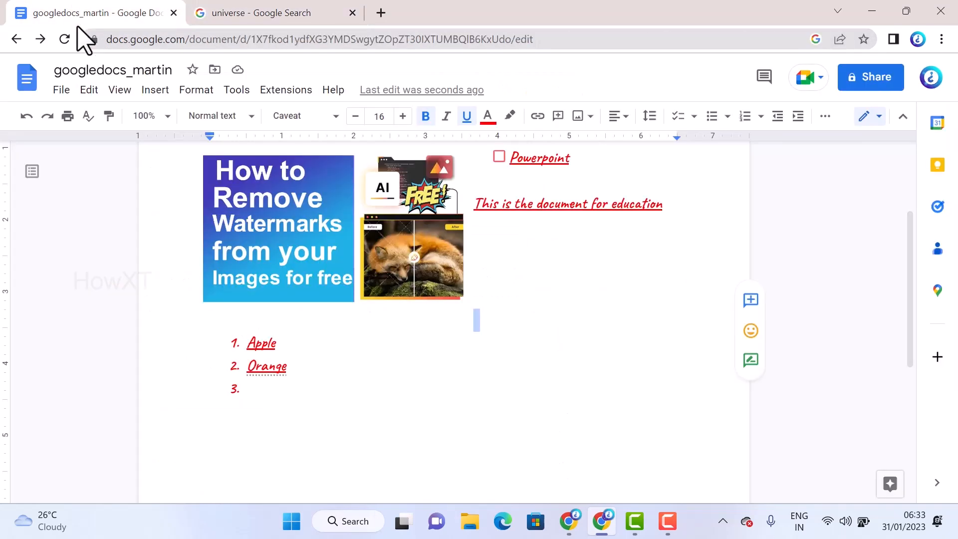
click(90, 89)
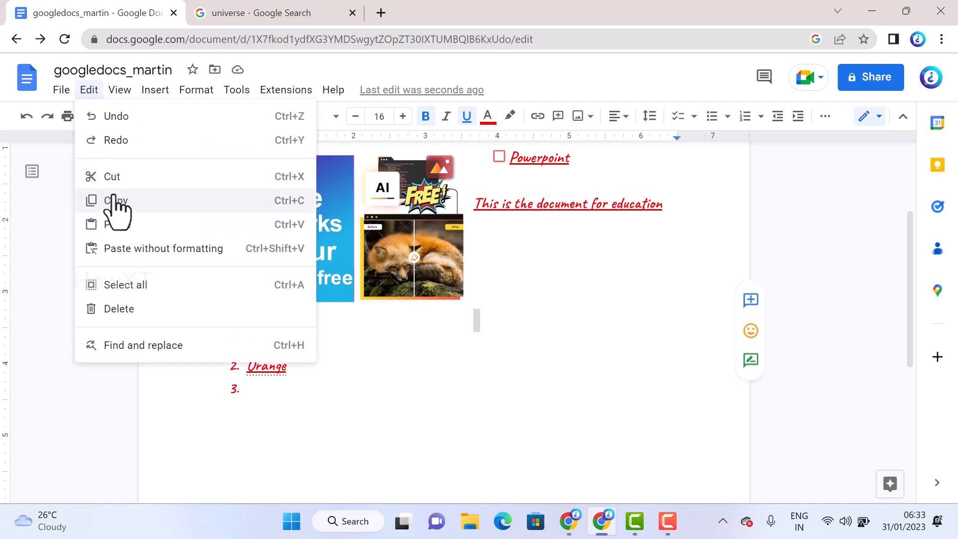
click(120, 226)
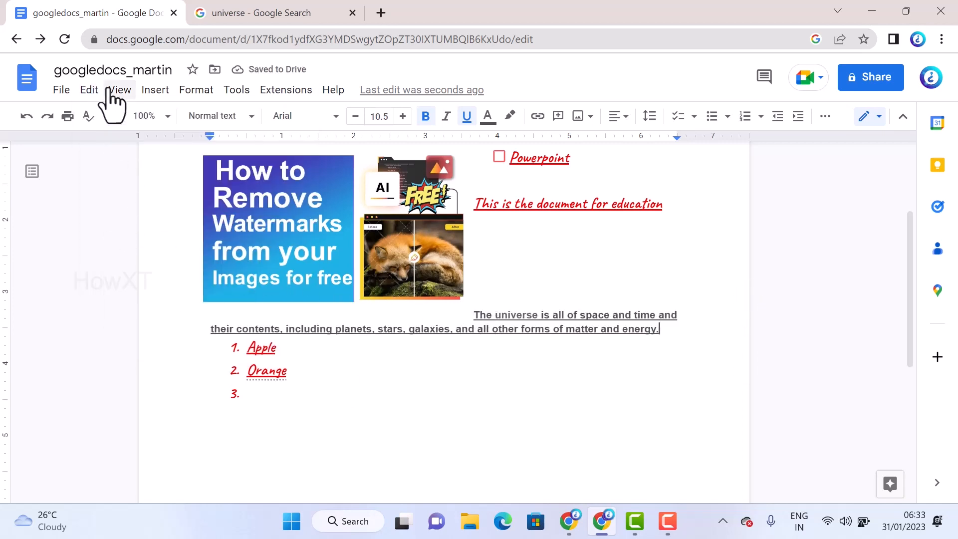
Undo the paste of the universe description and redo it
click(92, 94)
click(133, 117)
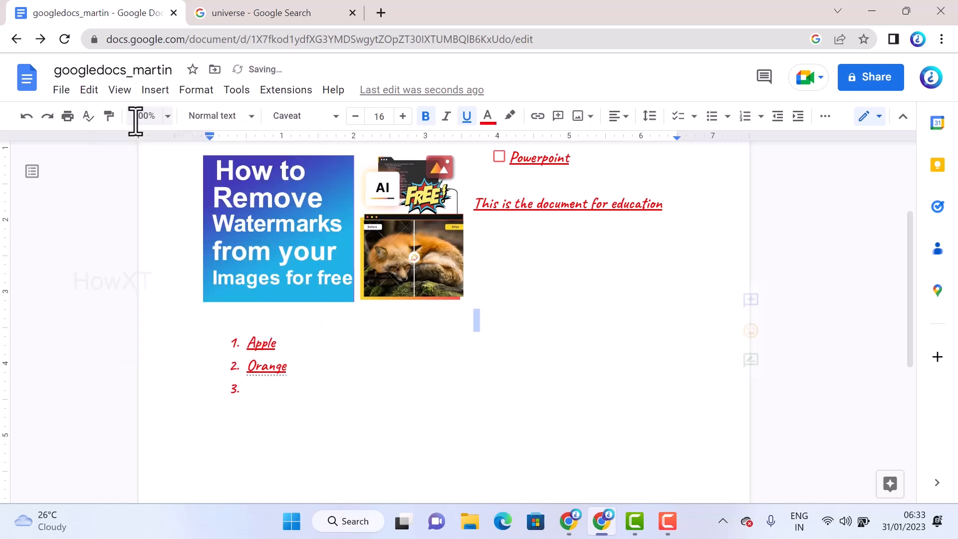
click(88, 91)
click(97, 140)
Select the entire document content, and clear the selection by placing the cursor after Apple in the numbered list
click(90, 92)
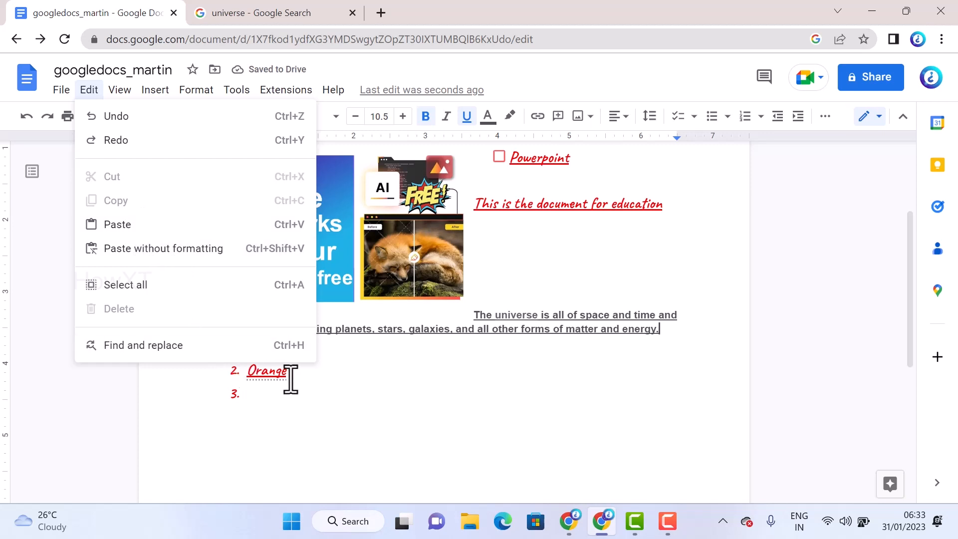
click(163, 287)
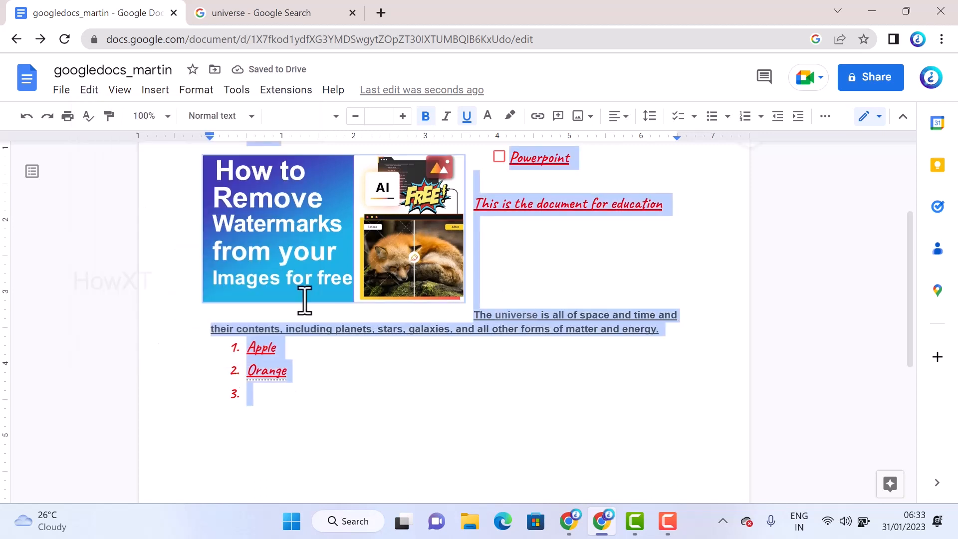
click(339, 351)
Use Find and replace to change "Apple" to "apples" in the numbered list, and close the dialog
click(89, 90)
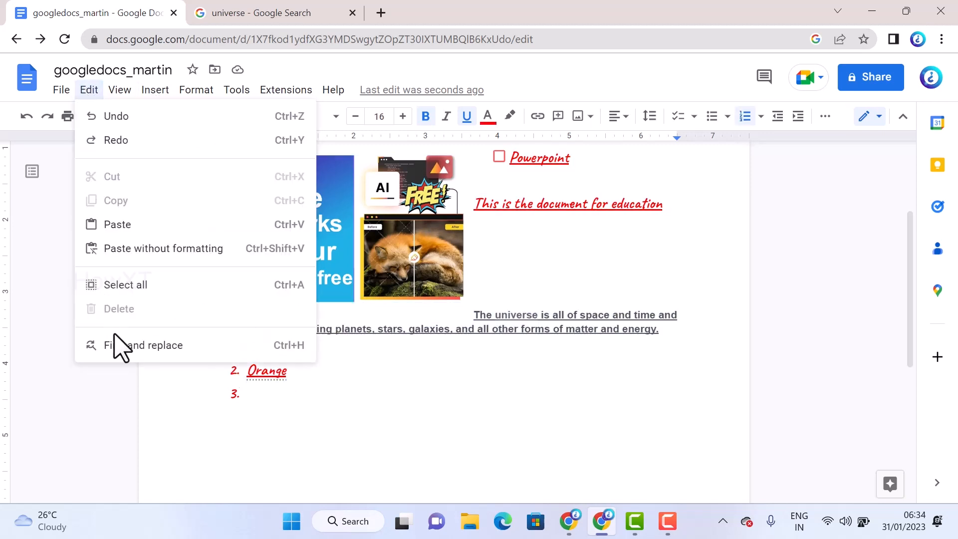
click(127, 346)
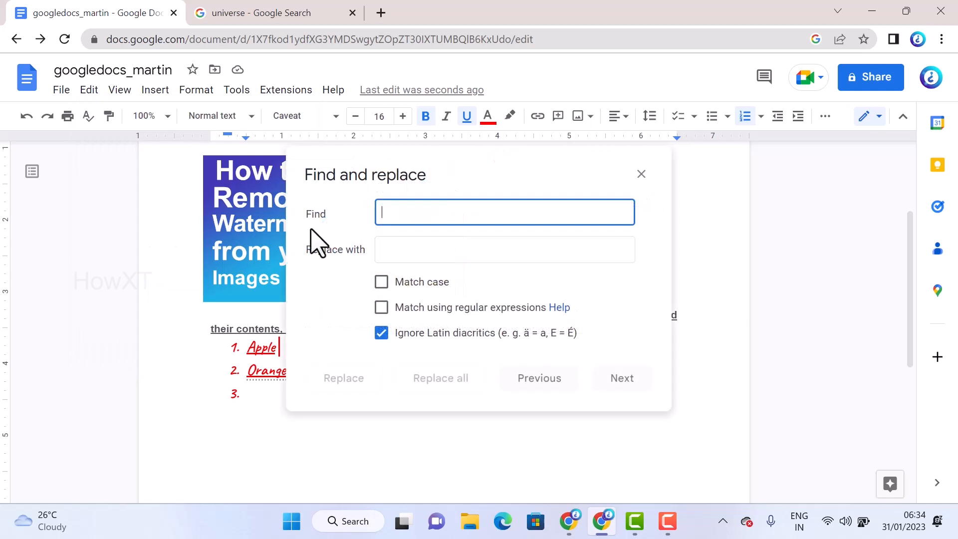
text(Apple)
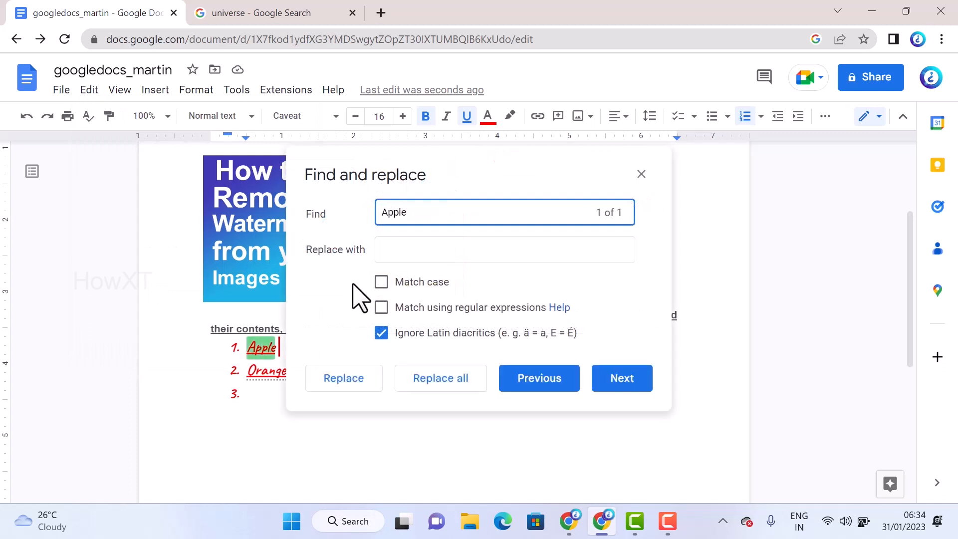
click(398, 252)
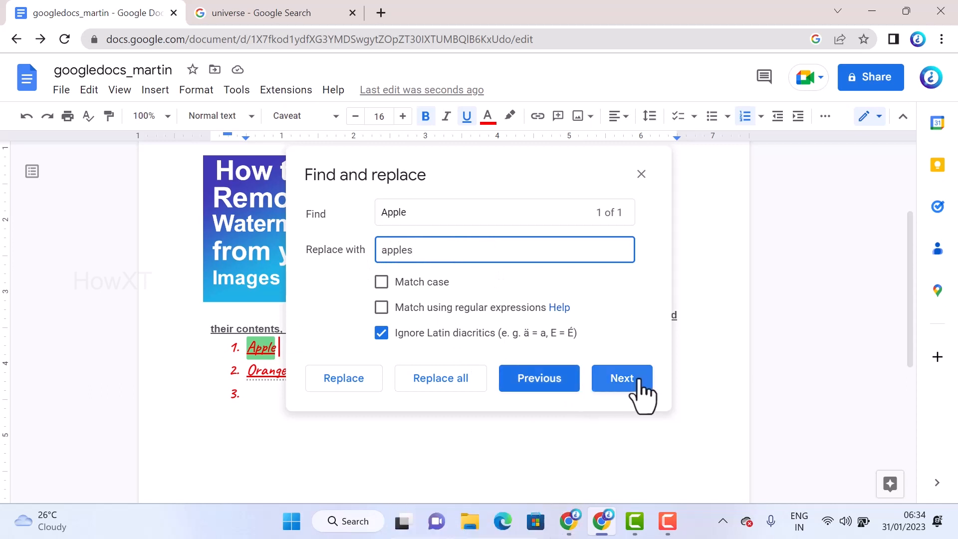
click(339, 383)
click(339, 383)
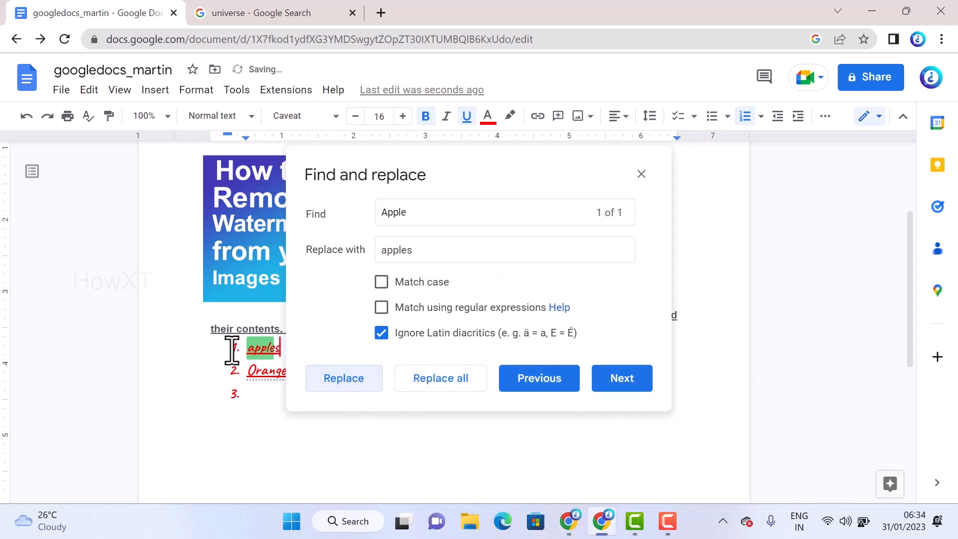
drag(344, 196, 428, 193)
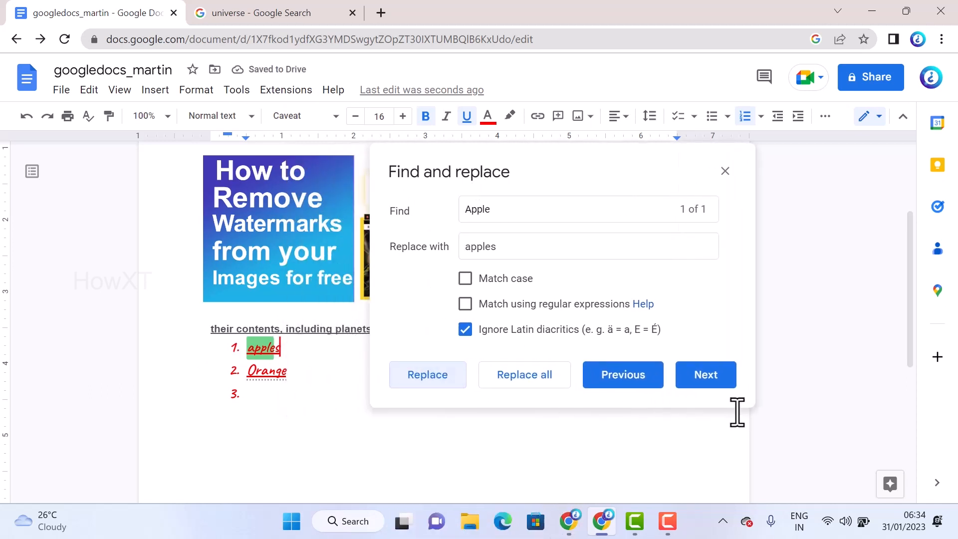
click(725, 172)
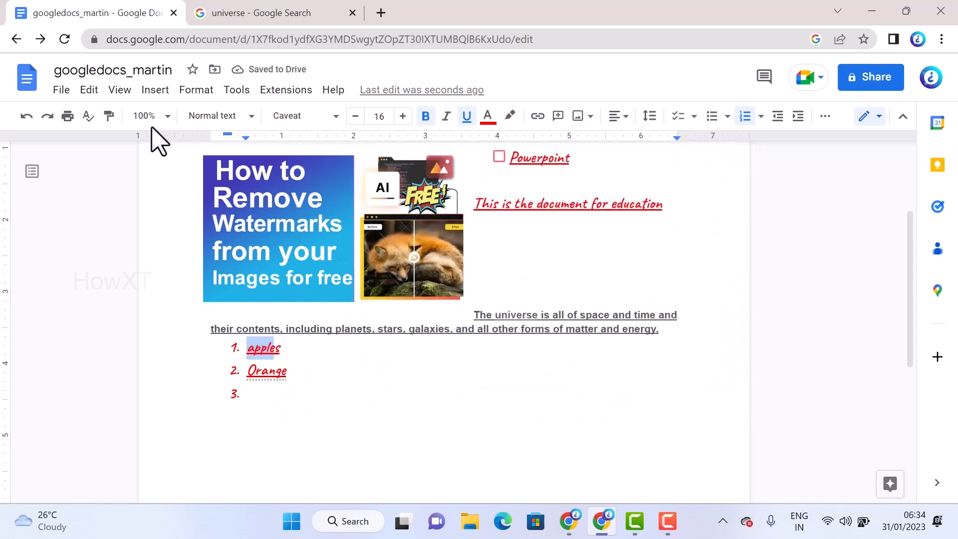
Switch the document to full screen view and return to the normal view with the controls shown
click(127, 90)
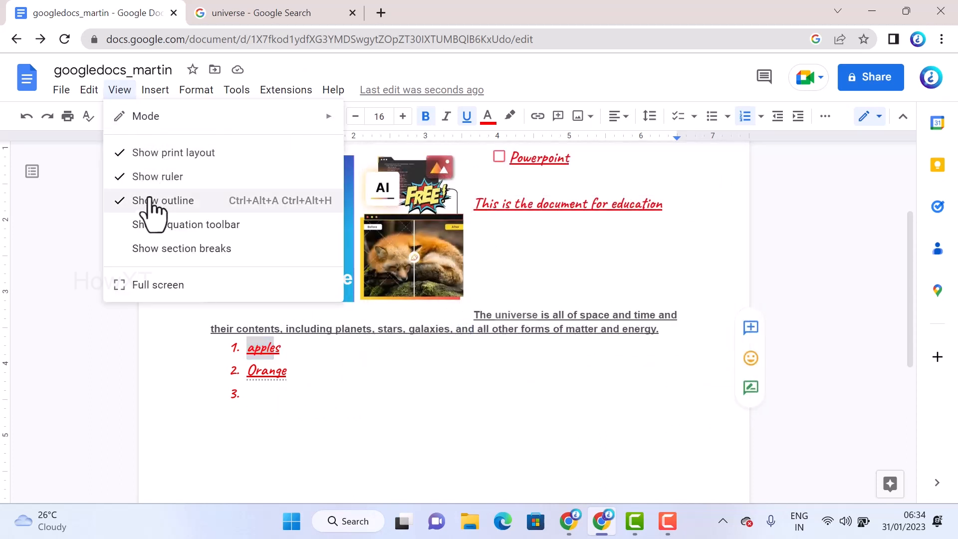
click(159, 285)
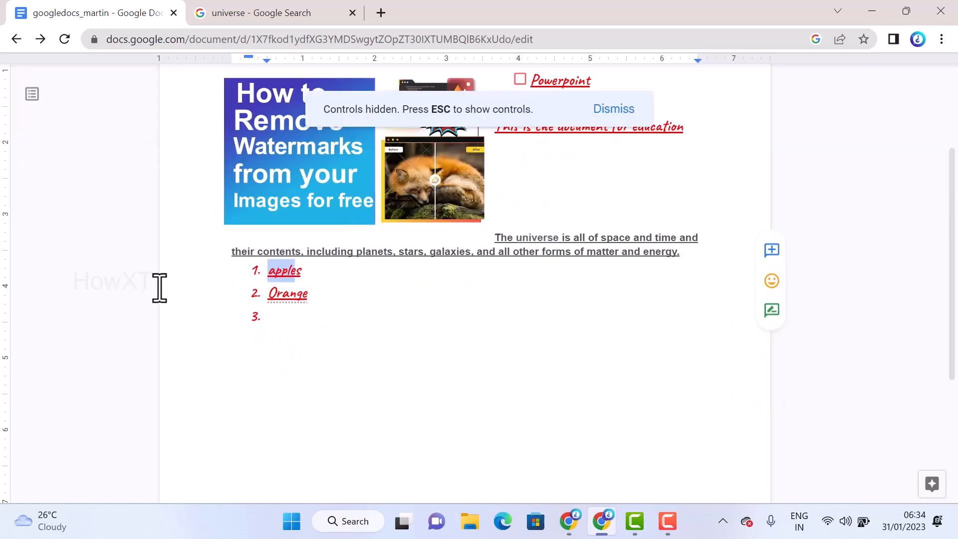
key(Escape)
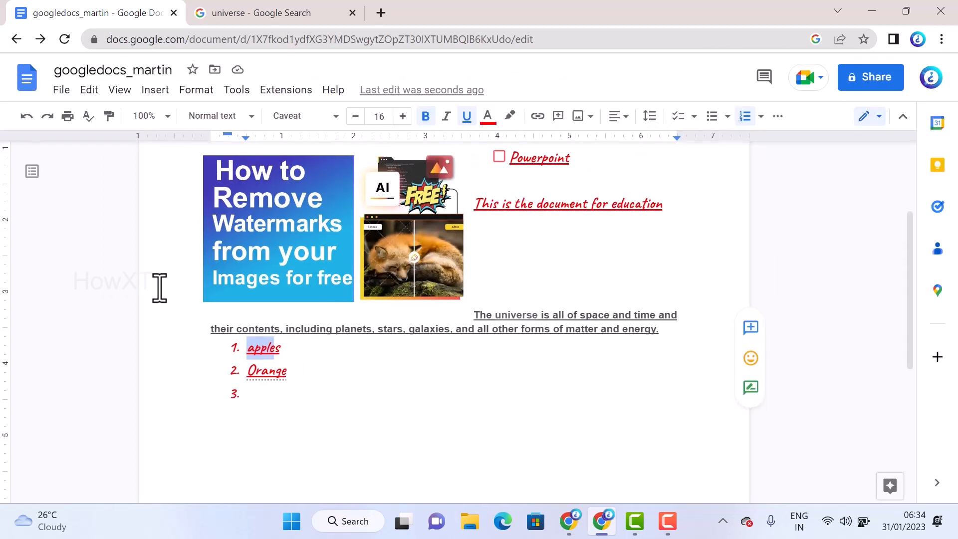
Extend the numbered list with an empty fourth item and turn off numbering on the line below it
click(155, 90)
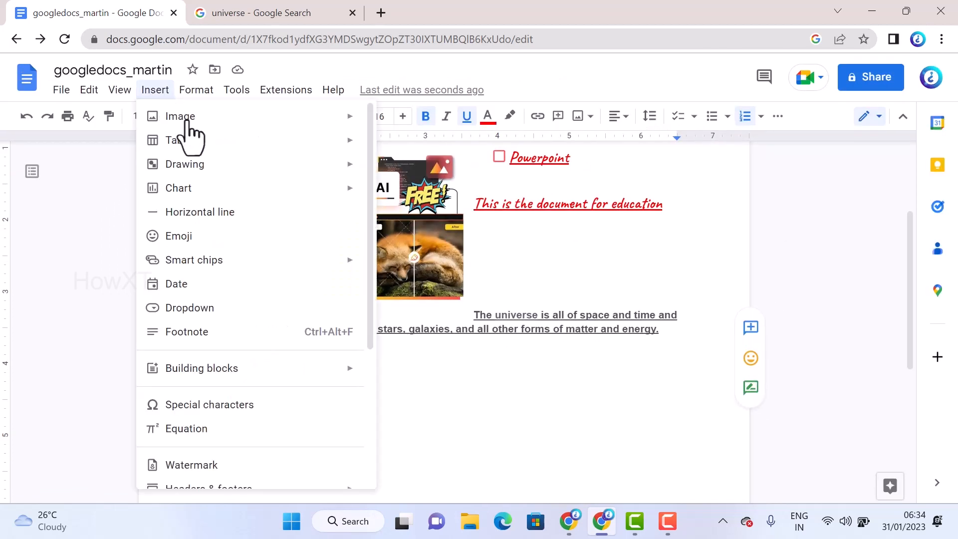
mouse_move(190, 126)
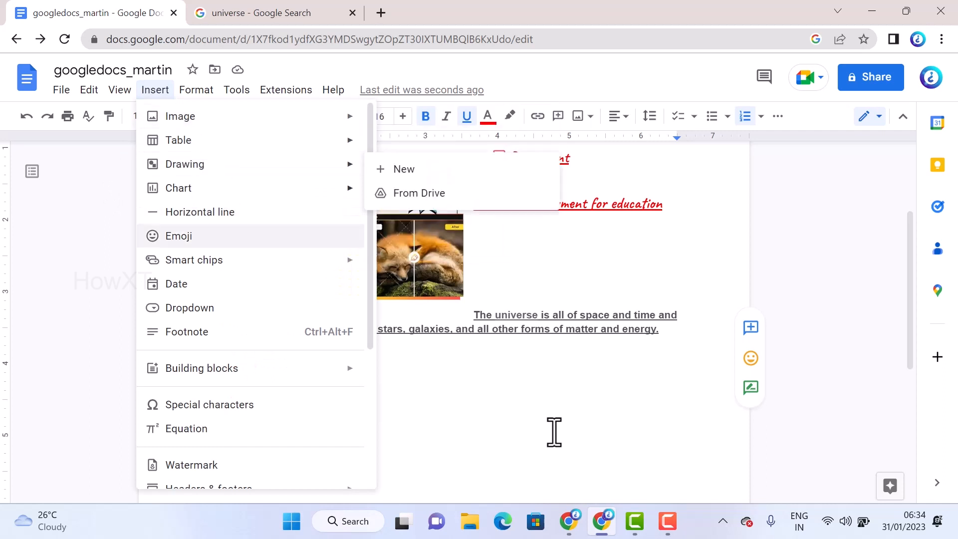
click(457, 377)
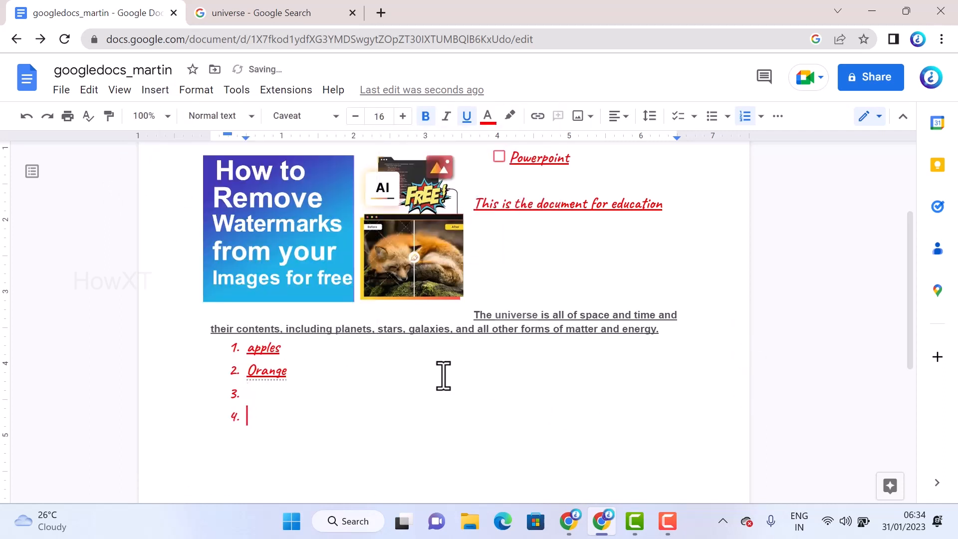
click(740, 116)
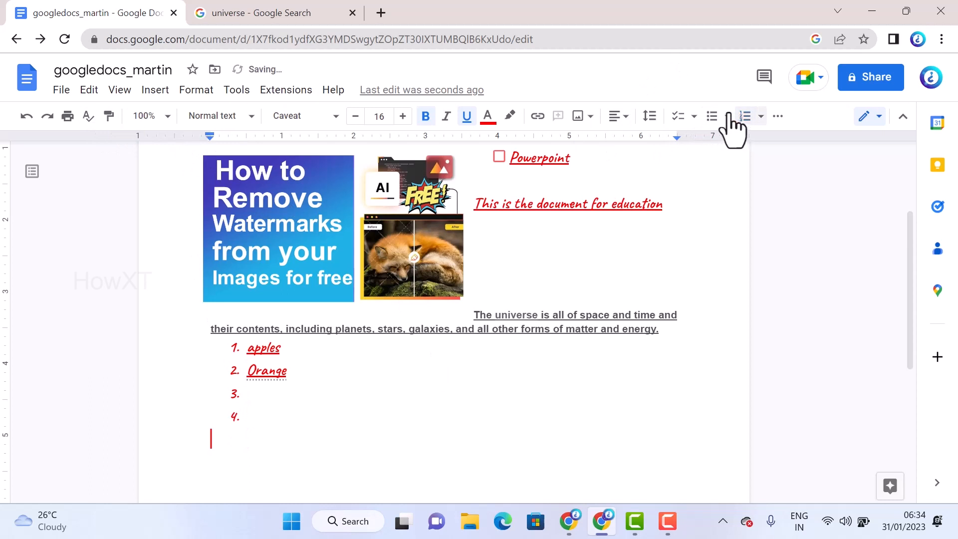
Insert a table with four columns and three rows below the list, and fill its first row and the first cell of row two with filler text
click(166, 93)
mouse_move(183, 141)
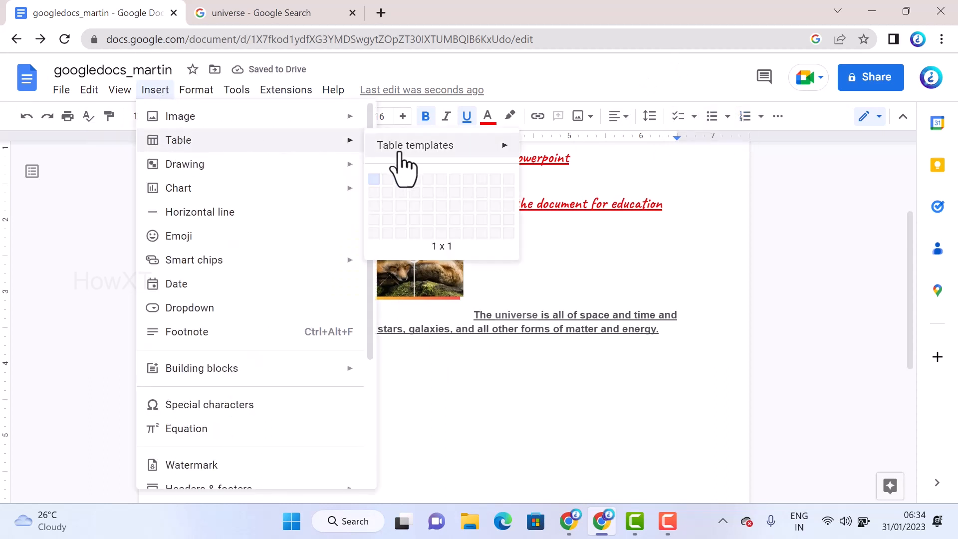
click(415, 206)
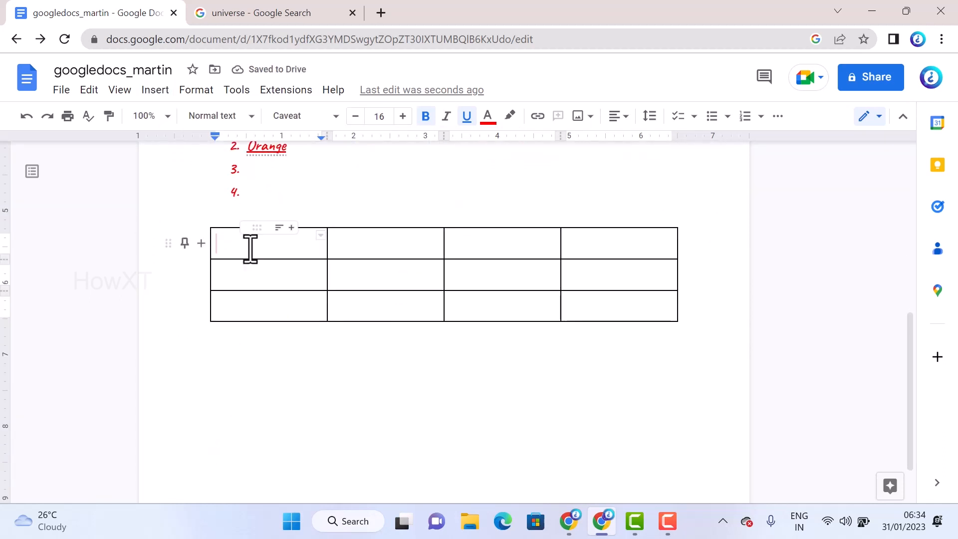
text(dfhjkdsaf)
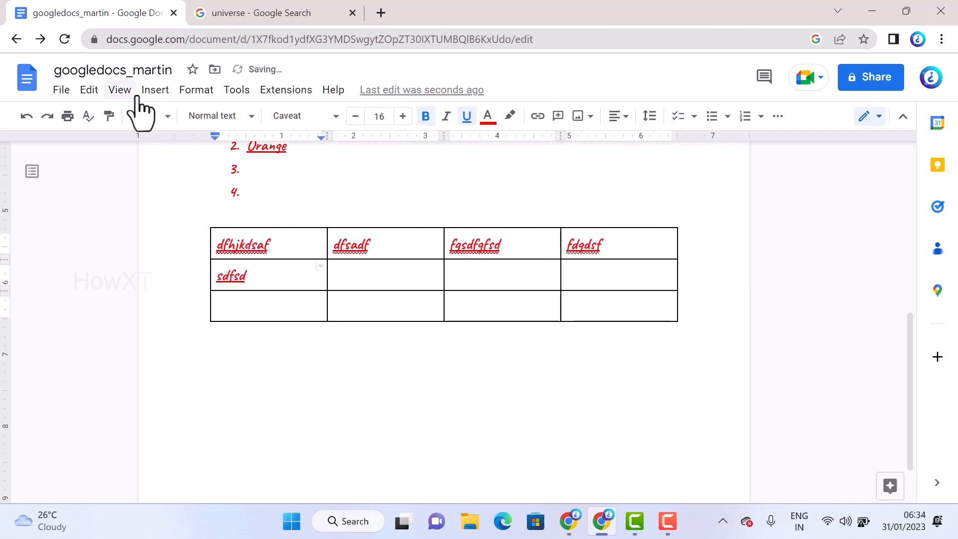
Insert a horizontal line on the empty line below the table
click(152, 90)
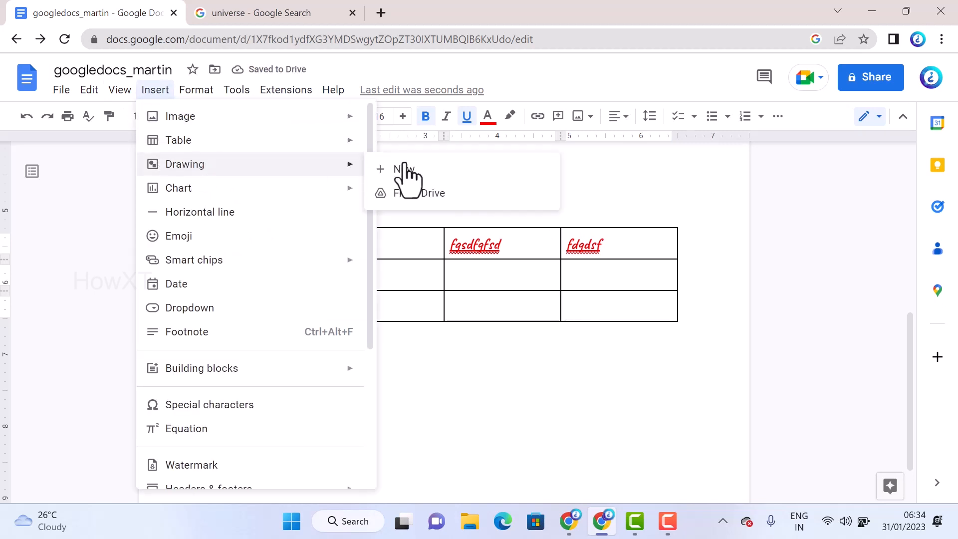
mouse_move(252, 188)
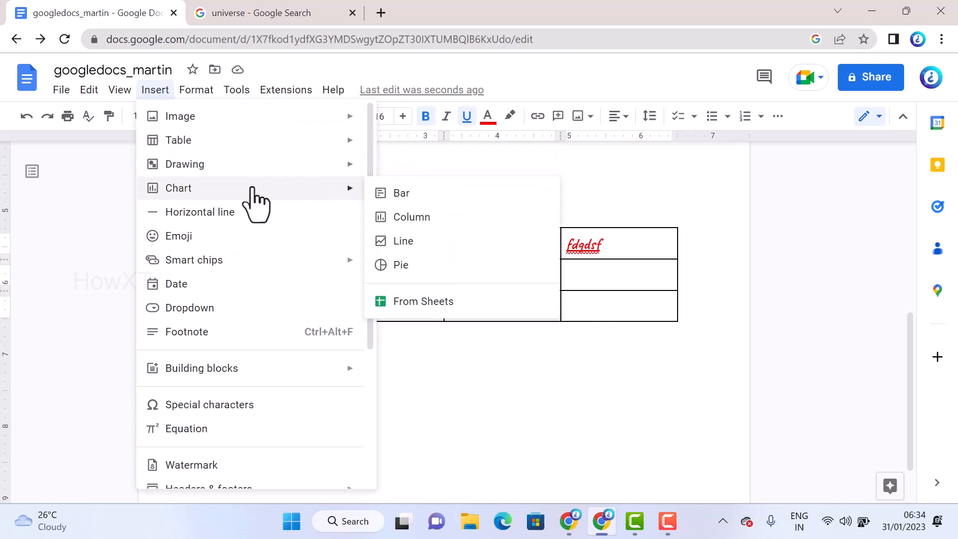
click(345, 369)
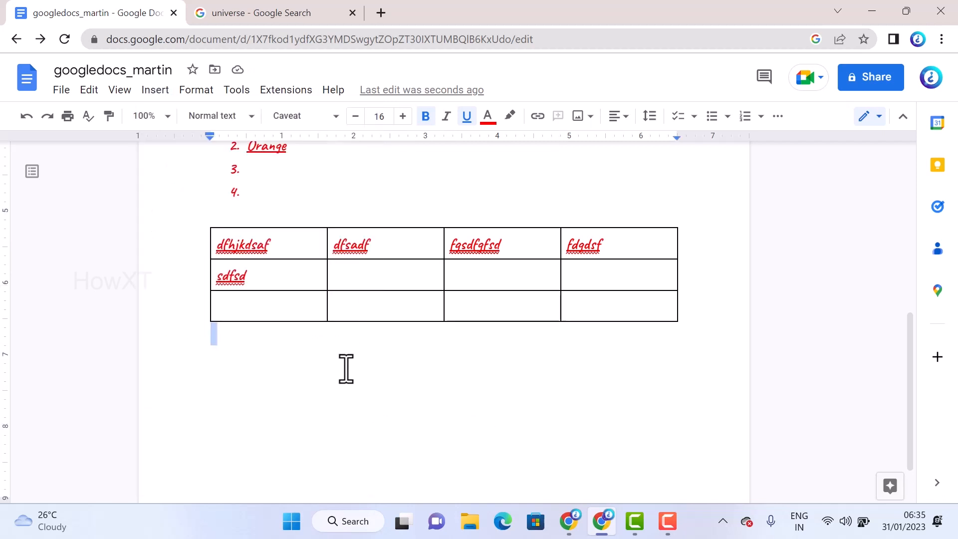
click(155, 90)
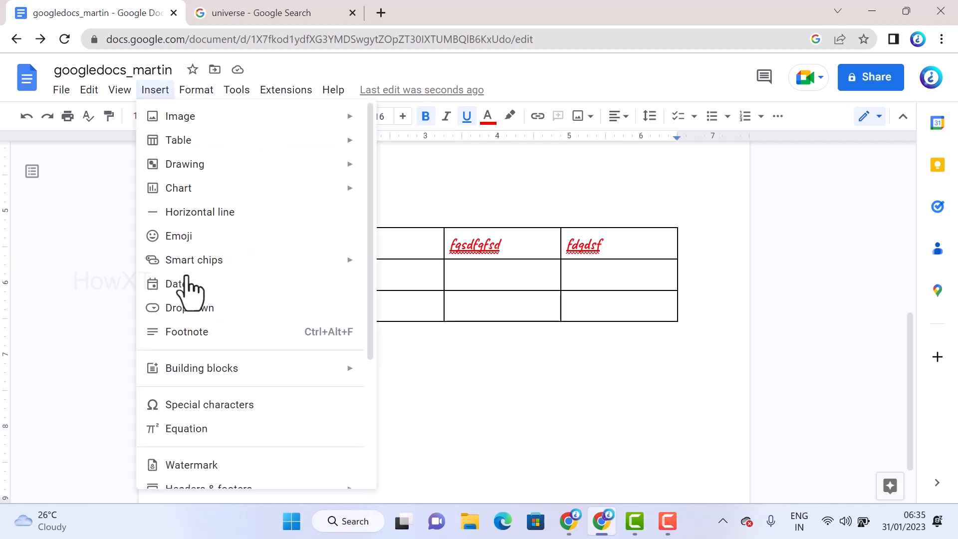
click(190, 222)
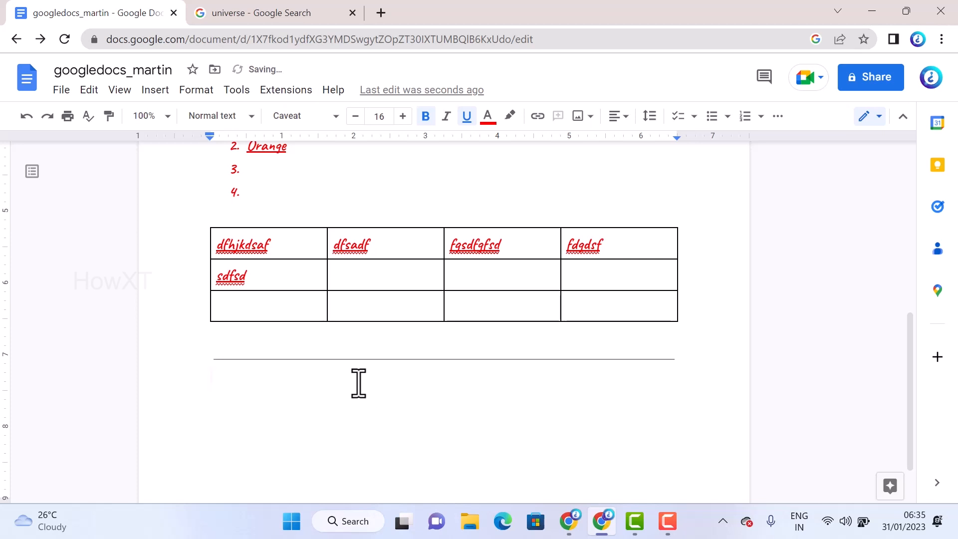
Select the lines from "Welcome to Docs" to "Excel" and look through the text and paragraph formatting options
scroll(280, 277, up, 6)
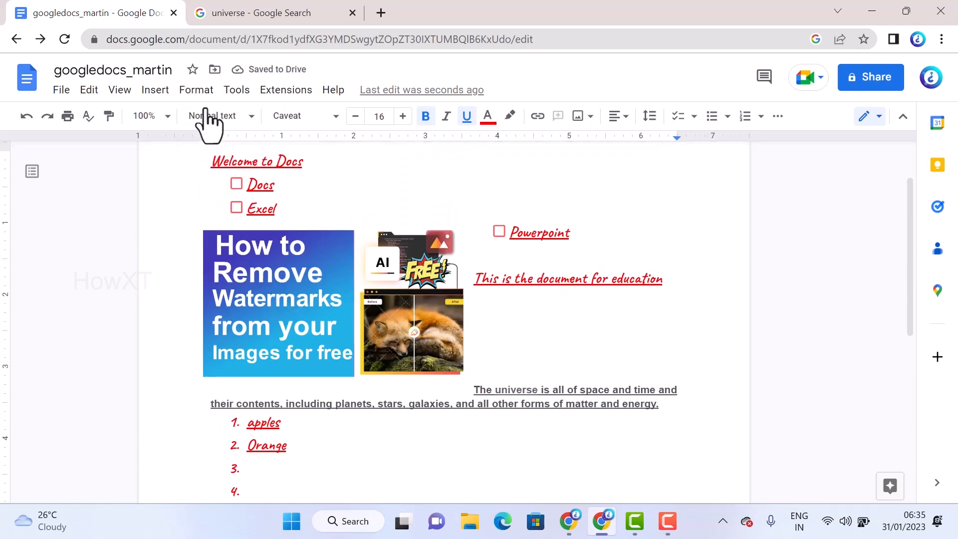
drag(209, 162, 293, 208)
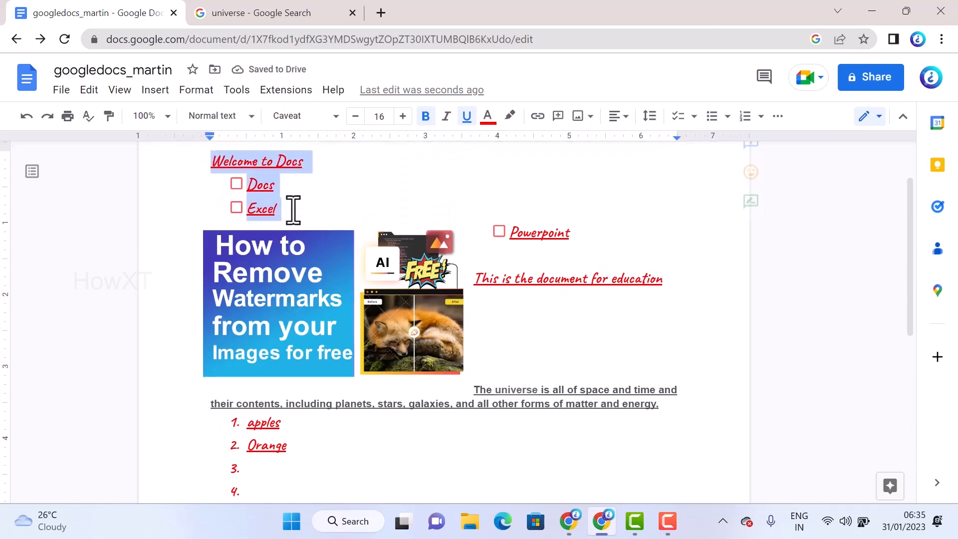
click(194, 89)
mouse_move(206, 120)
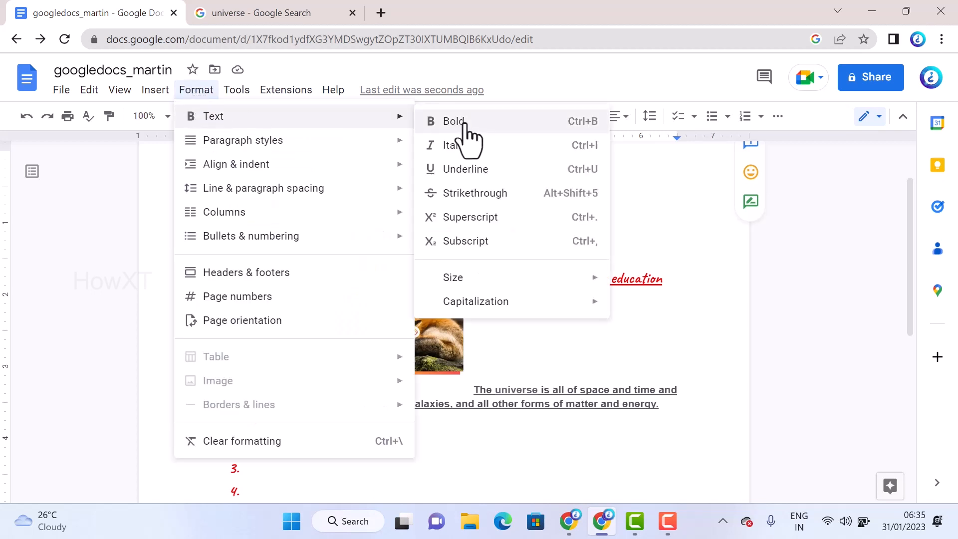
mouse_move(315, 140)
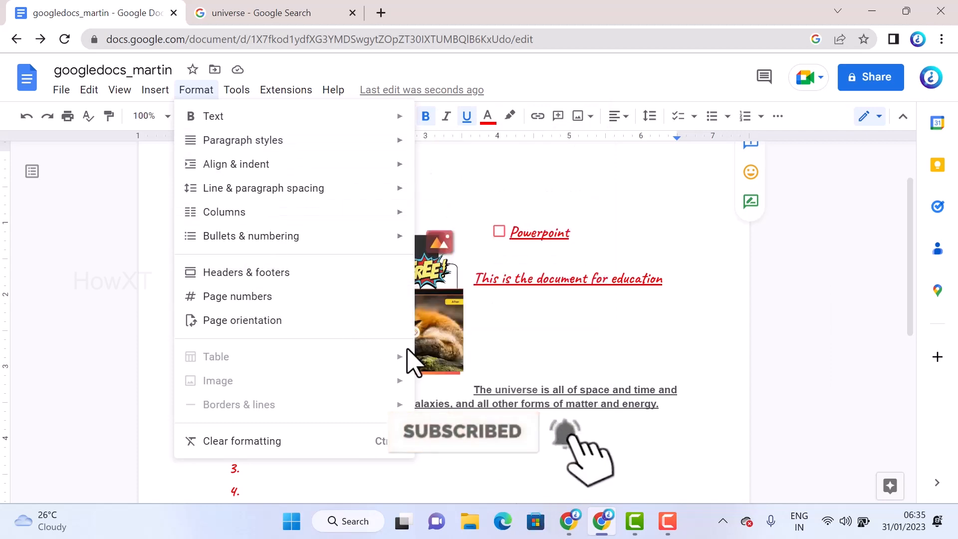
Write a filler paragraph running onto a second line below the horizontal line
scroll(409, 360, down, 8)
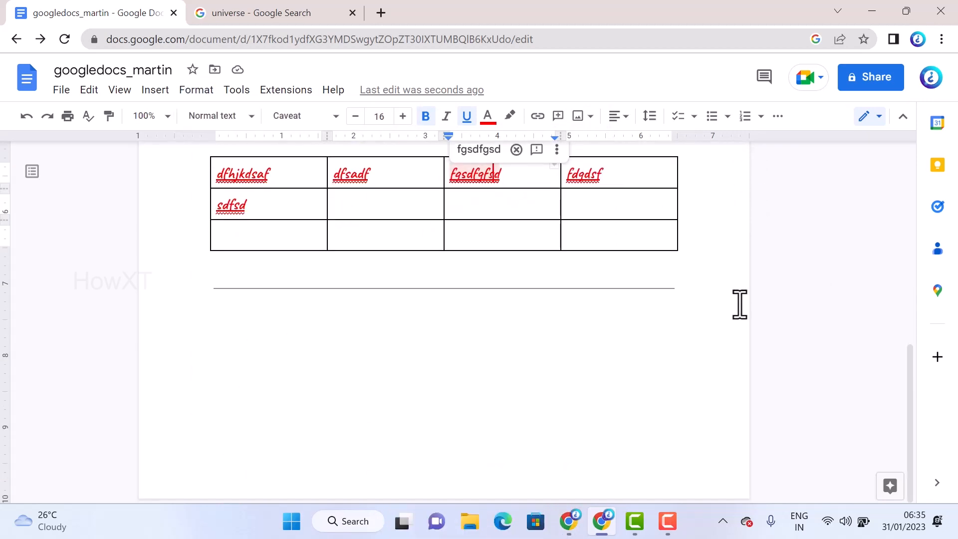
click(714, 302)
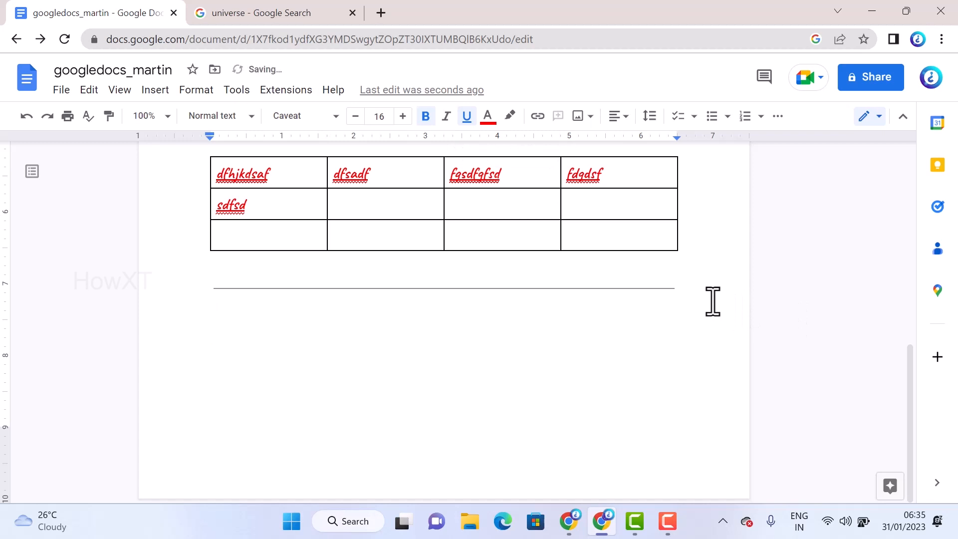
text(fdshfjdsjhfdsafgsd)
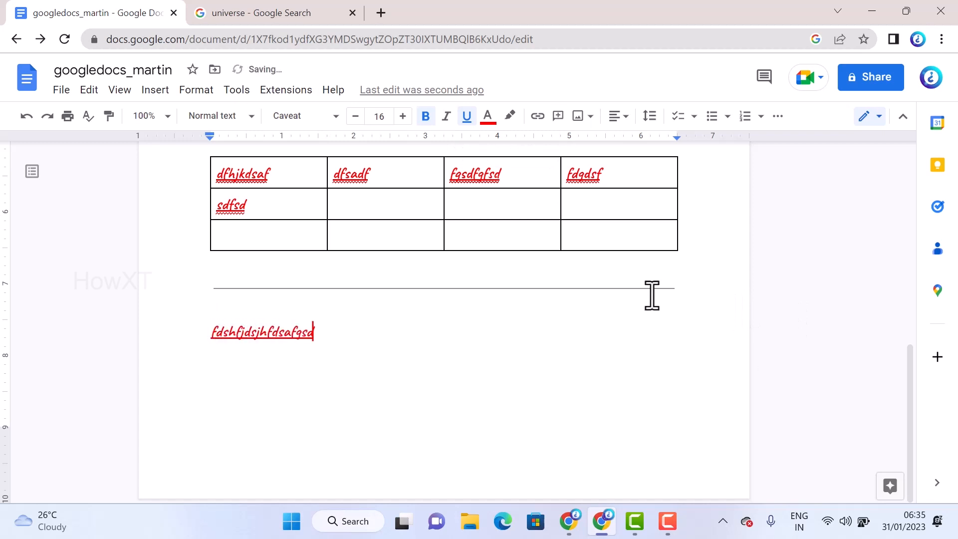
text(hfghsdgfjhsdgfhdsghfgdsjfgdshgfsdgfgsdhfgsdhgfdshgf)
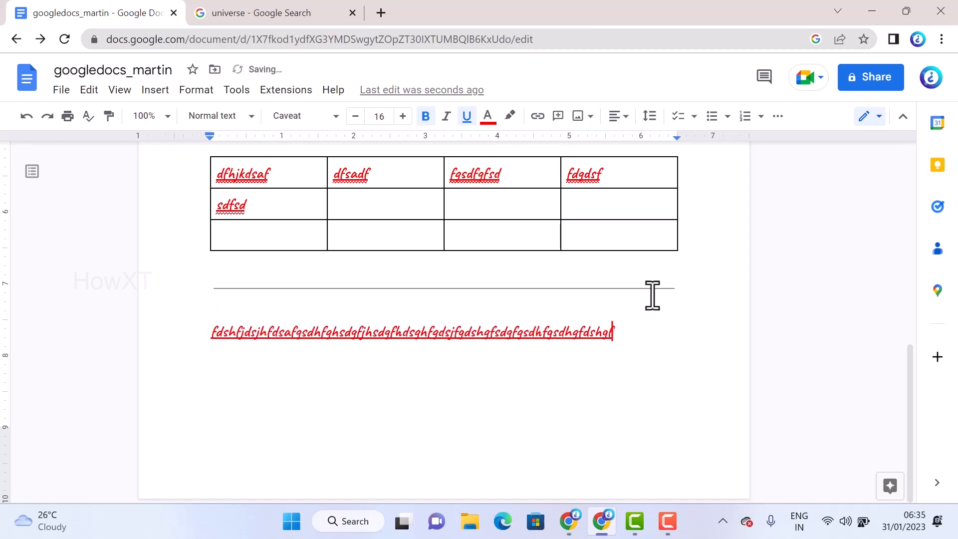
text(hsdgfjhdsagfgsdkfgsdkgfsgfjdsgagfgsd)
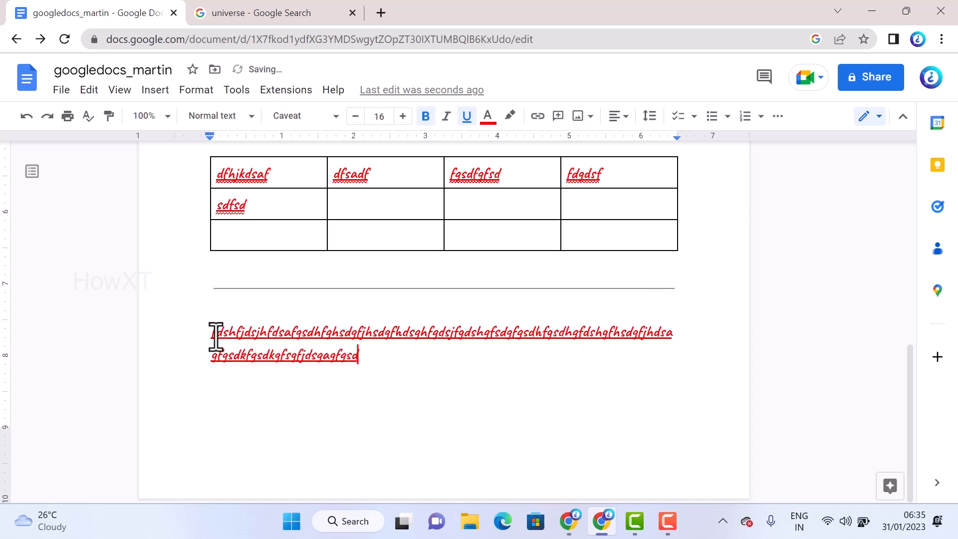
Lay out the filler paragraph below the horizontal line in two columns
drag(215, 337, 367, 366)
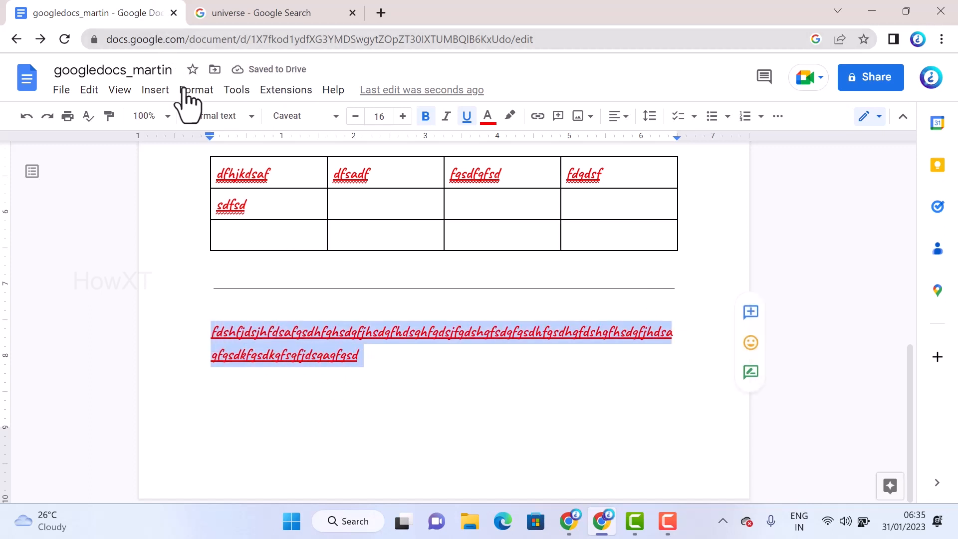
click(210, 96)
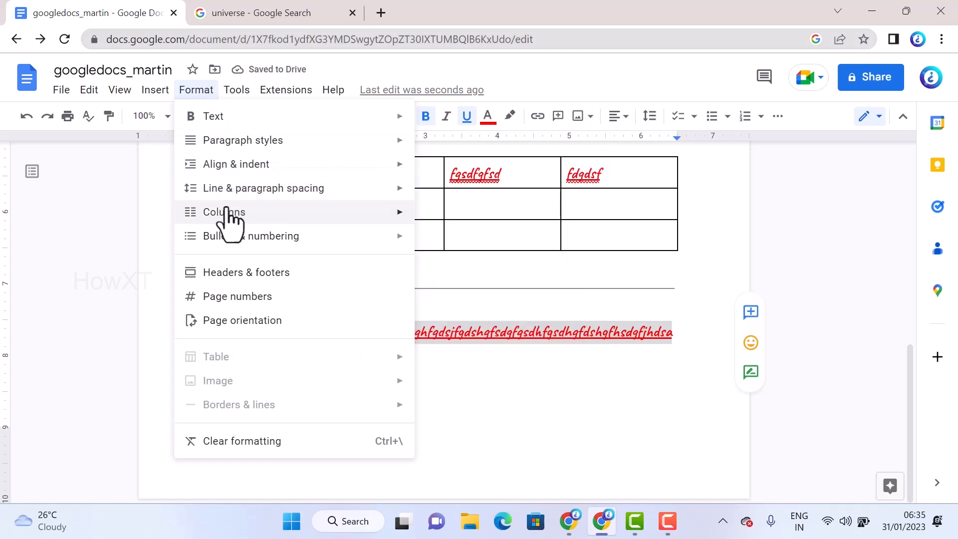
mouse_move(231, 213)
click(506, 244)
Add more filler text after the first line of the two-column paragraph so that it flows into the second column
click(489, 366)
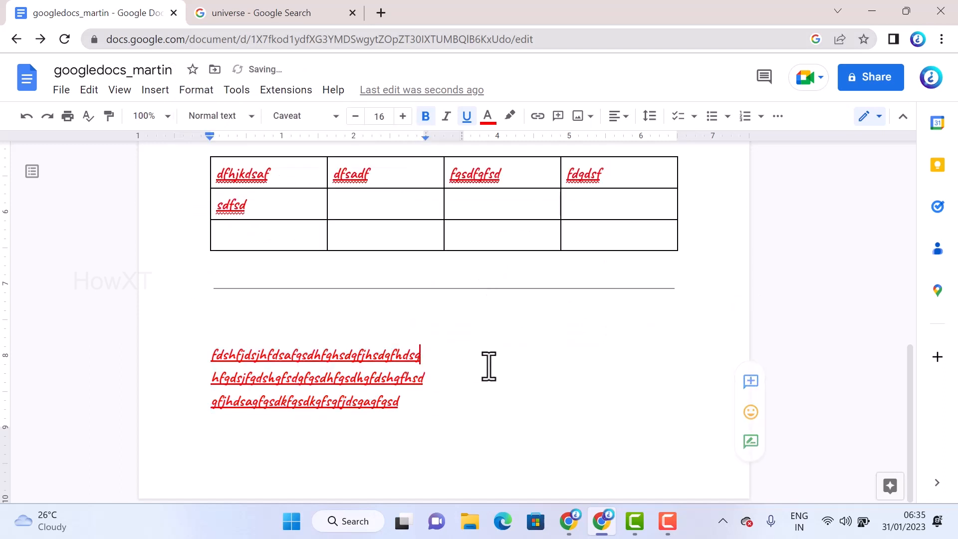
text(q)
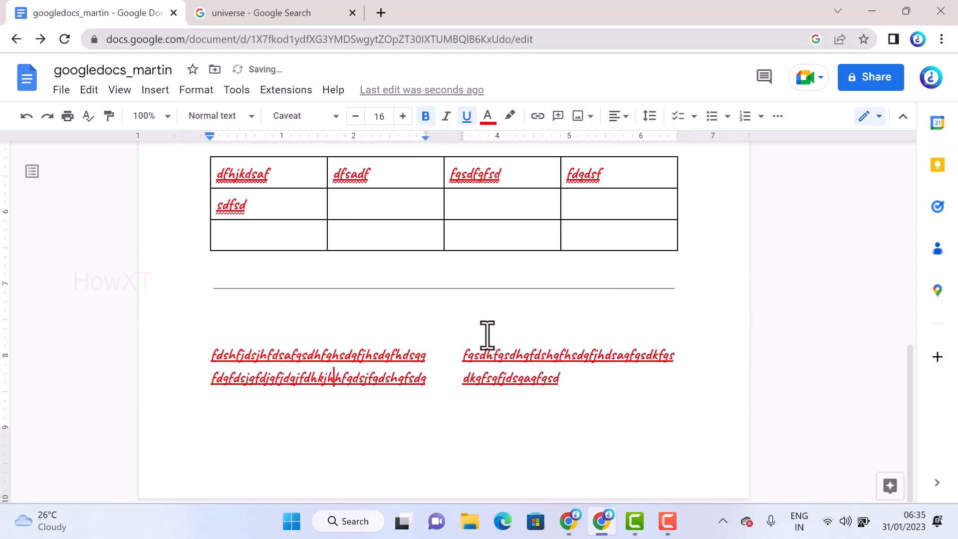
text(fdqfdsjqfdjqfjdqjfdhkjhdkjfhdsjkfhjsdkhfjksdhfjksdhfkjsdhkhjk)
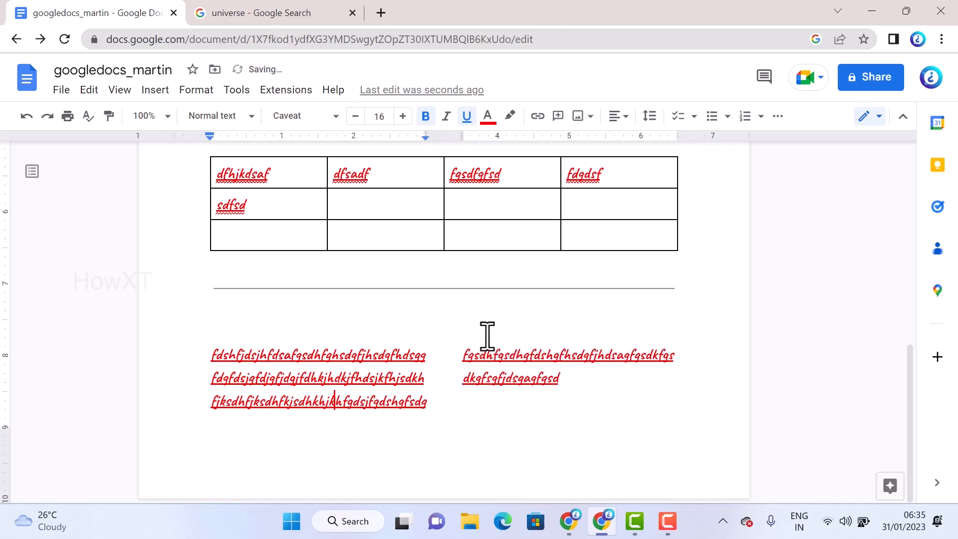
Add page numbers in the header of Section 2, shown on the first page and continuing from the previous section, and return to the body text
click(200, 89)
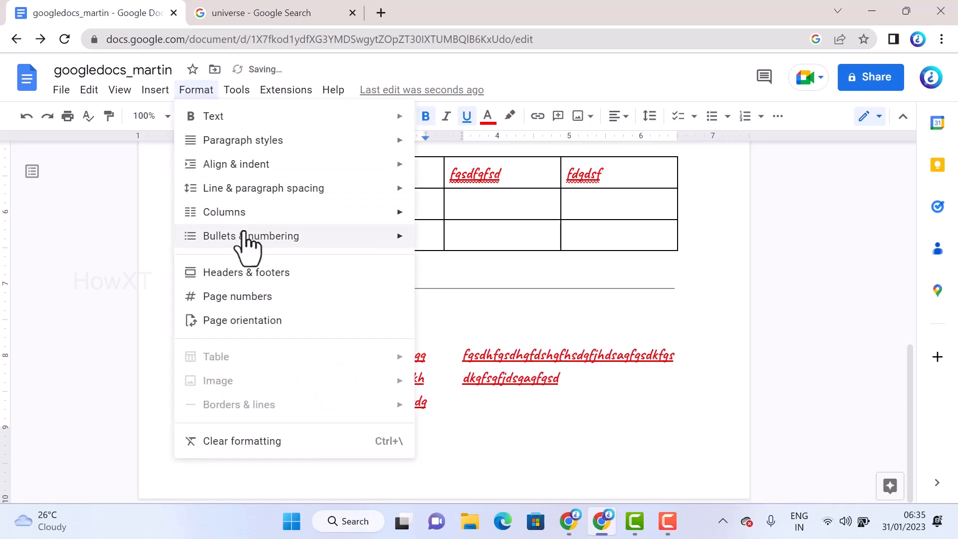
mouse_move(252, 220)
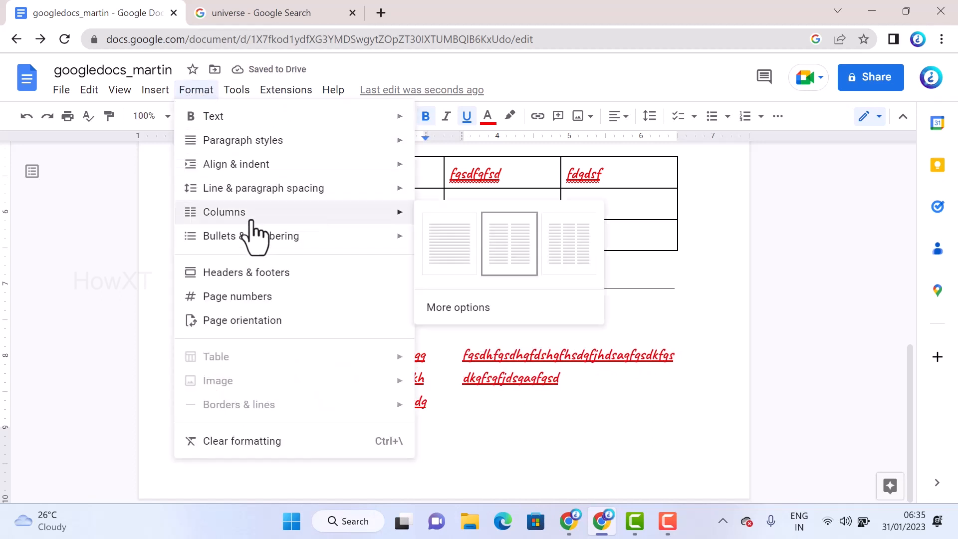
click(251, 298)
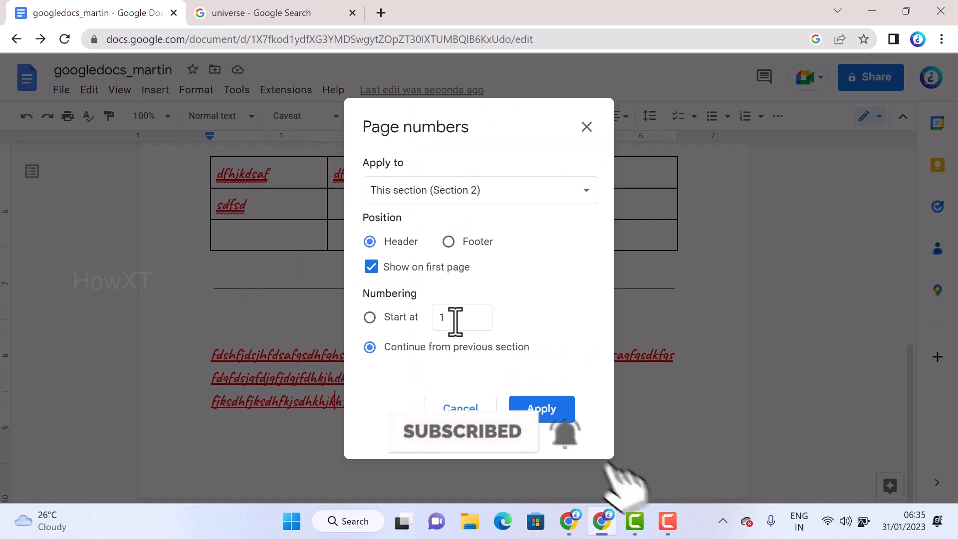
click(549, 414)
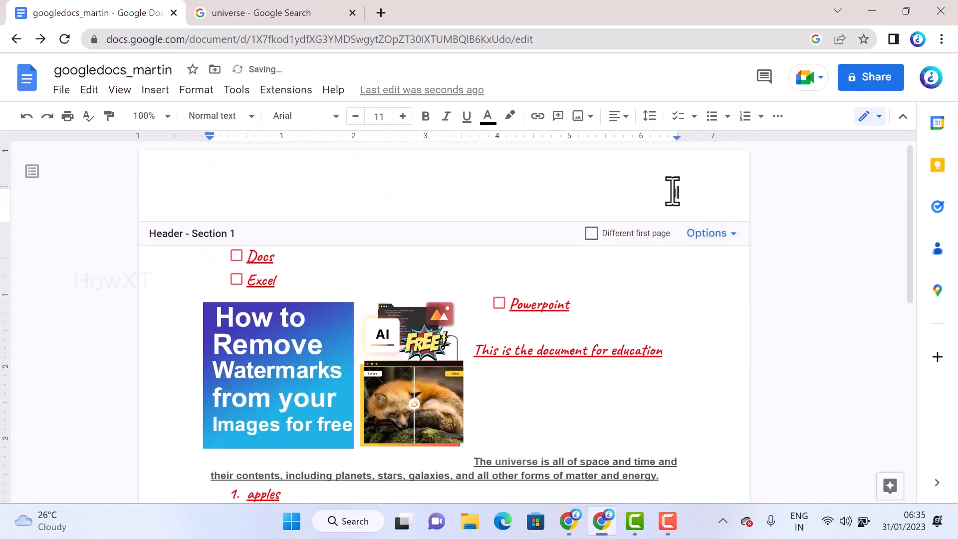
click(682, 323)
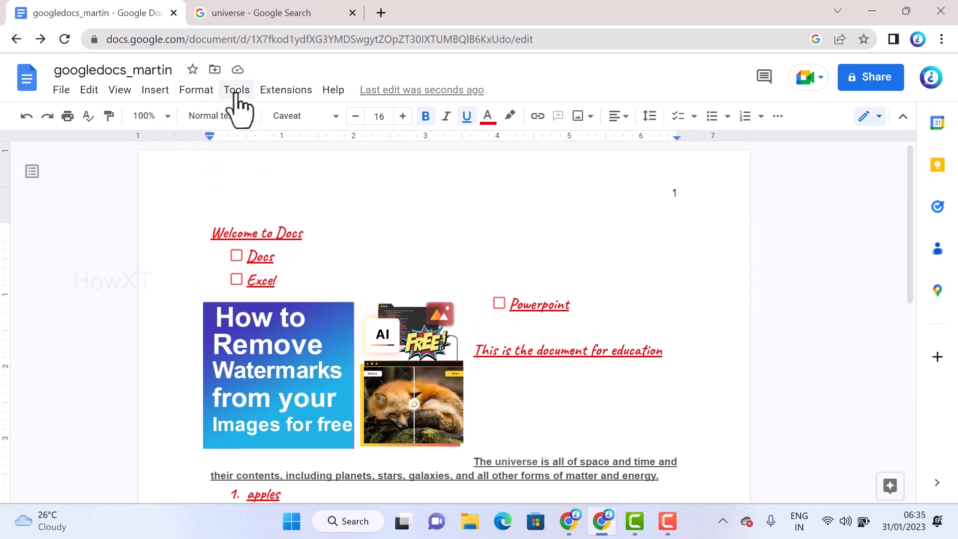
Place the cursor after "Welcome to Docs" and open the print settings for the document
click(194, 92)
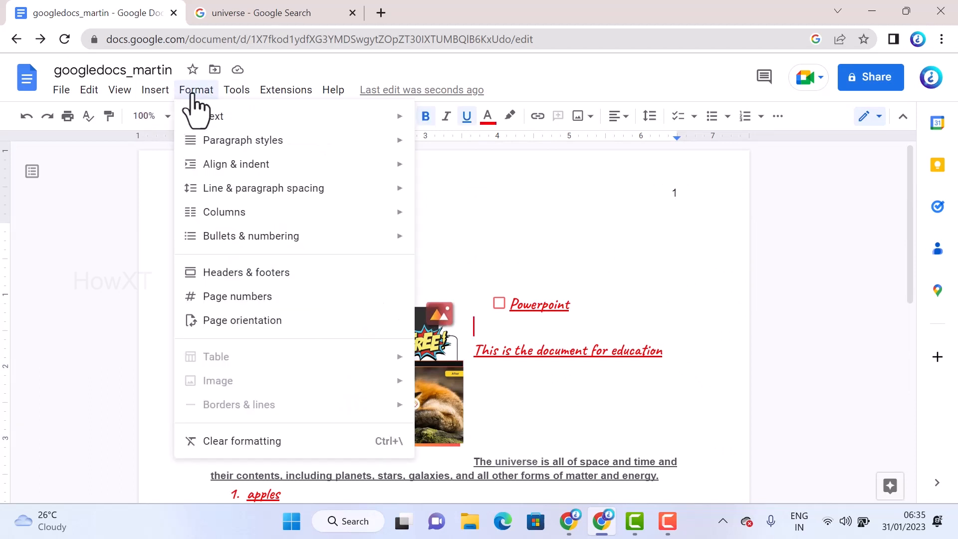
click(639, 210)
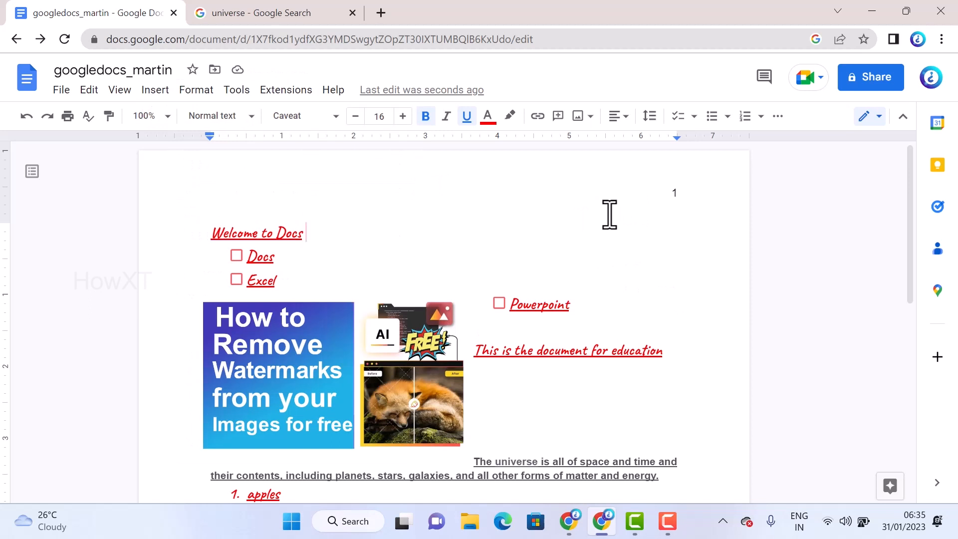
click(68, 117)
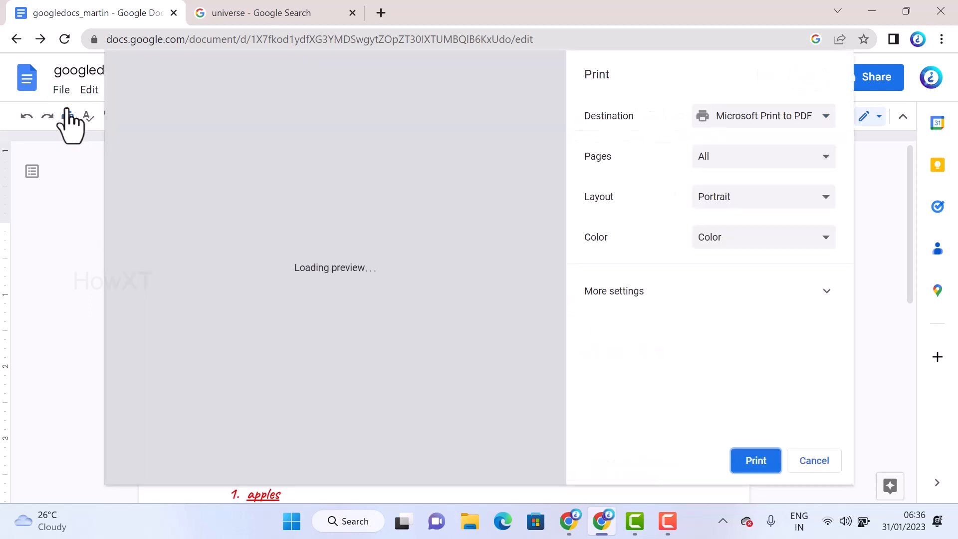